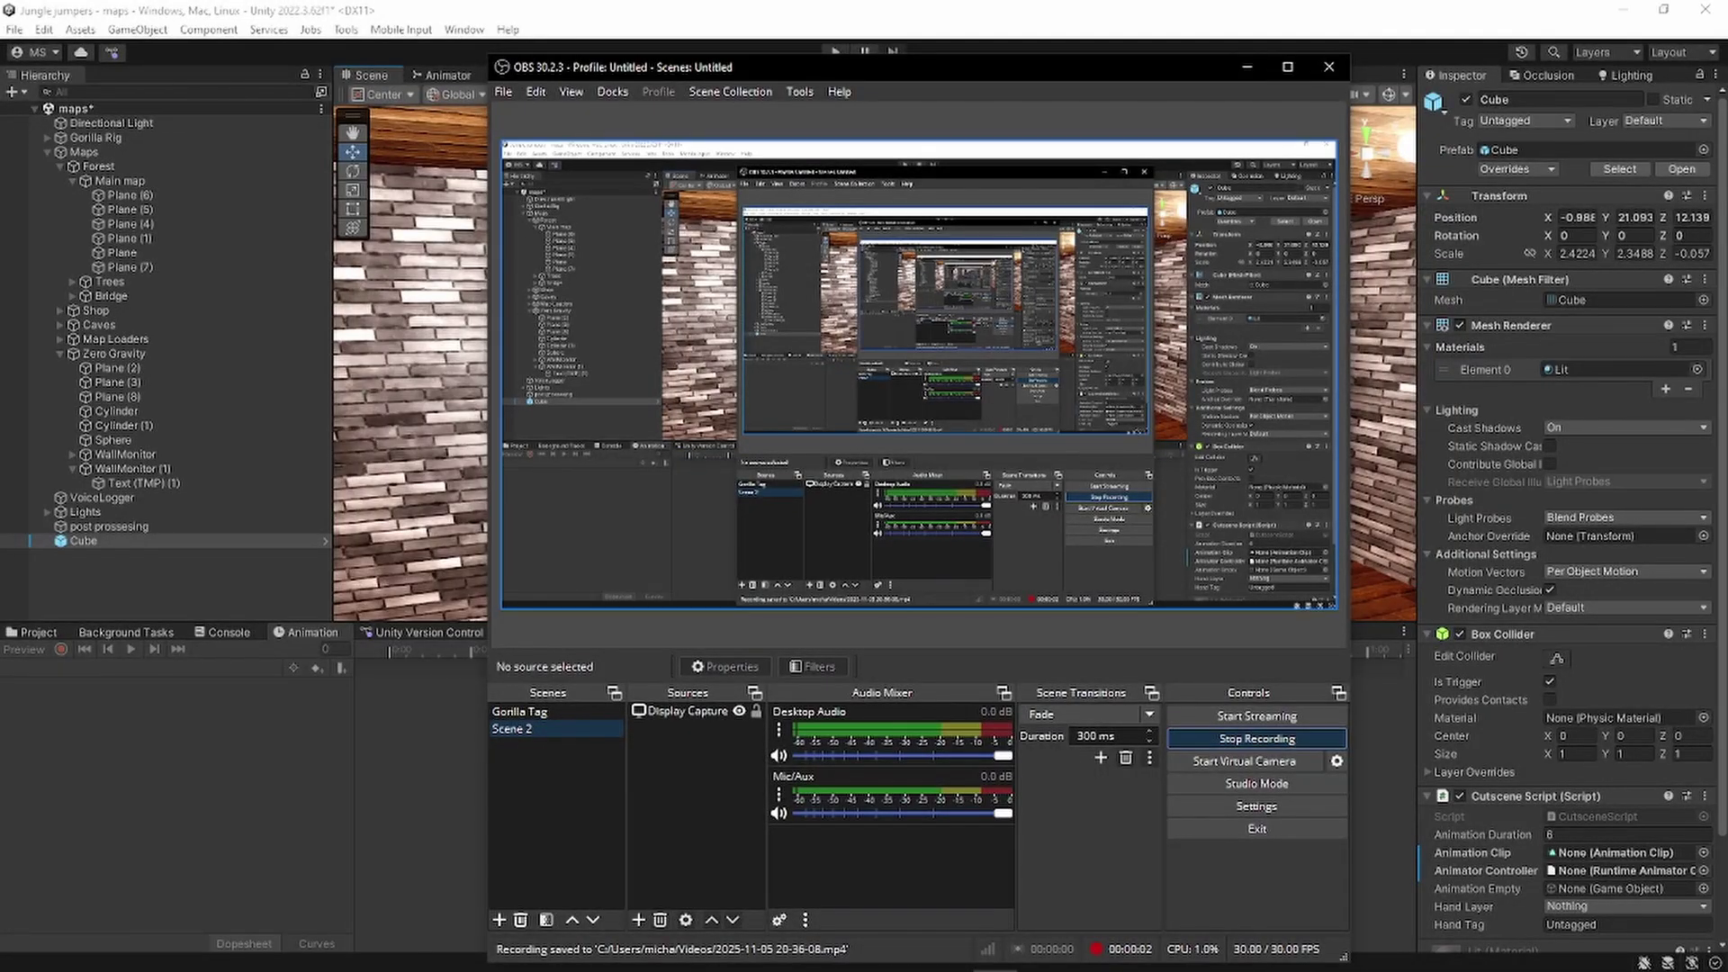
- Minimise OBS and reposition the Cube to about X -1.086, Y 20.85 so it covers the doorway in the brick wall
click(1247, 66)
right_drag(900, 396, 1026, 423)
scroll(1620, 924, down, 3)
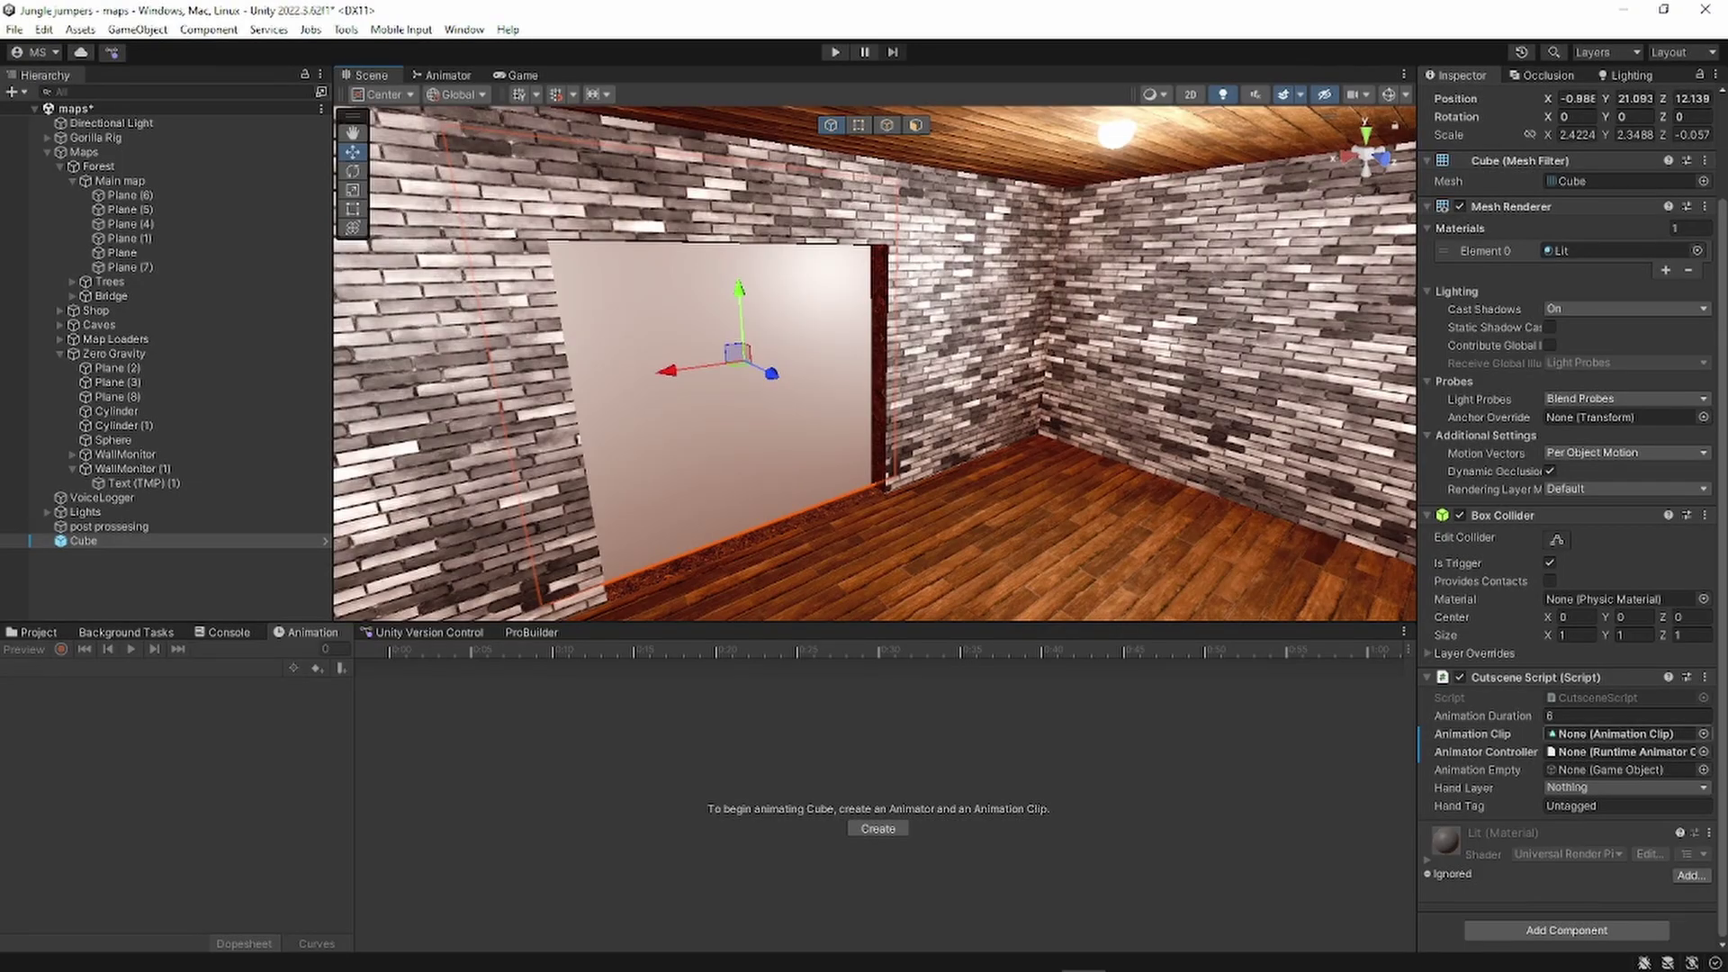
right_drag(1080, 432, 954, 432)
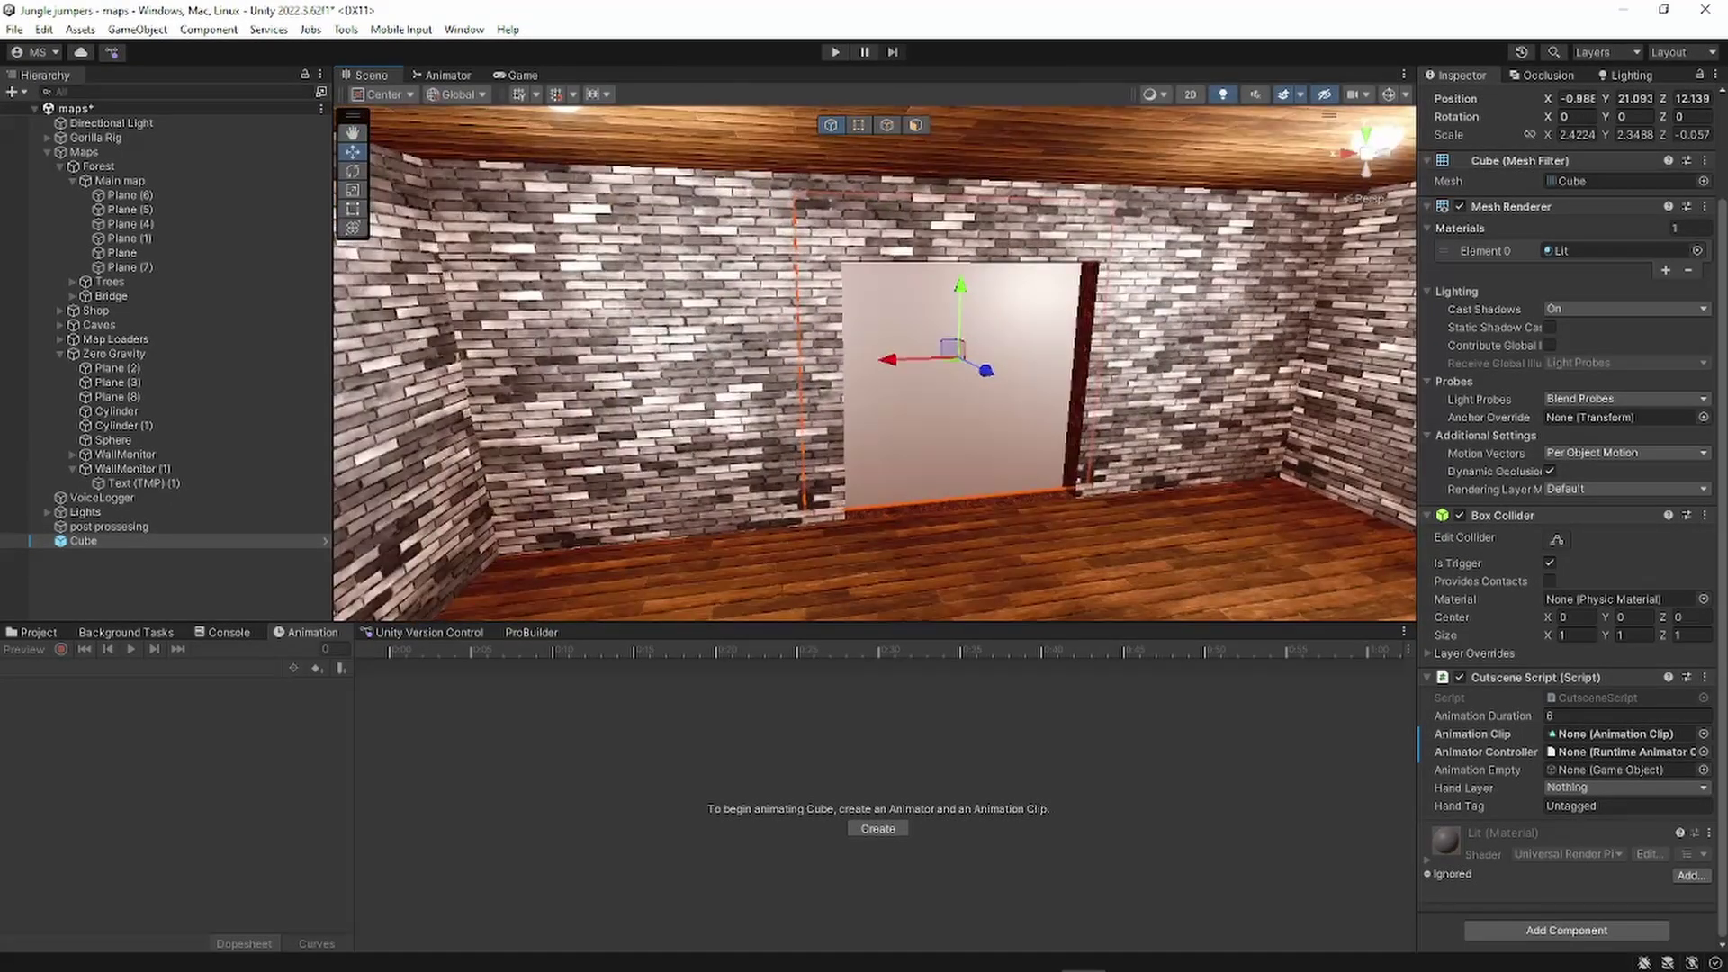
mouse_move(952, 348)
mouse_down()
mouse_move(895, 297)
mouse_move(939, 414)
mouse_move(963, 376)
mouse_up()
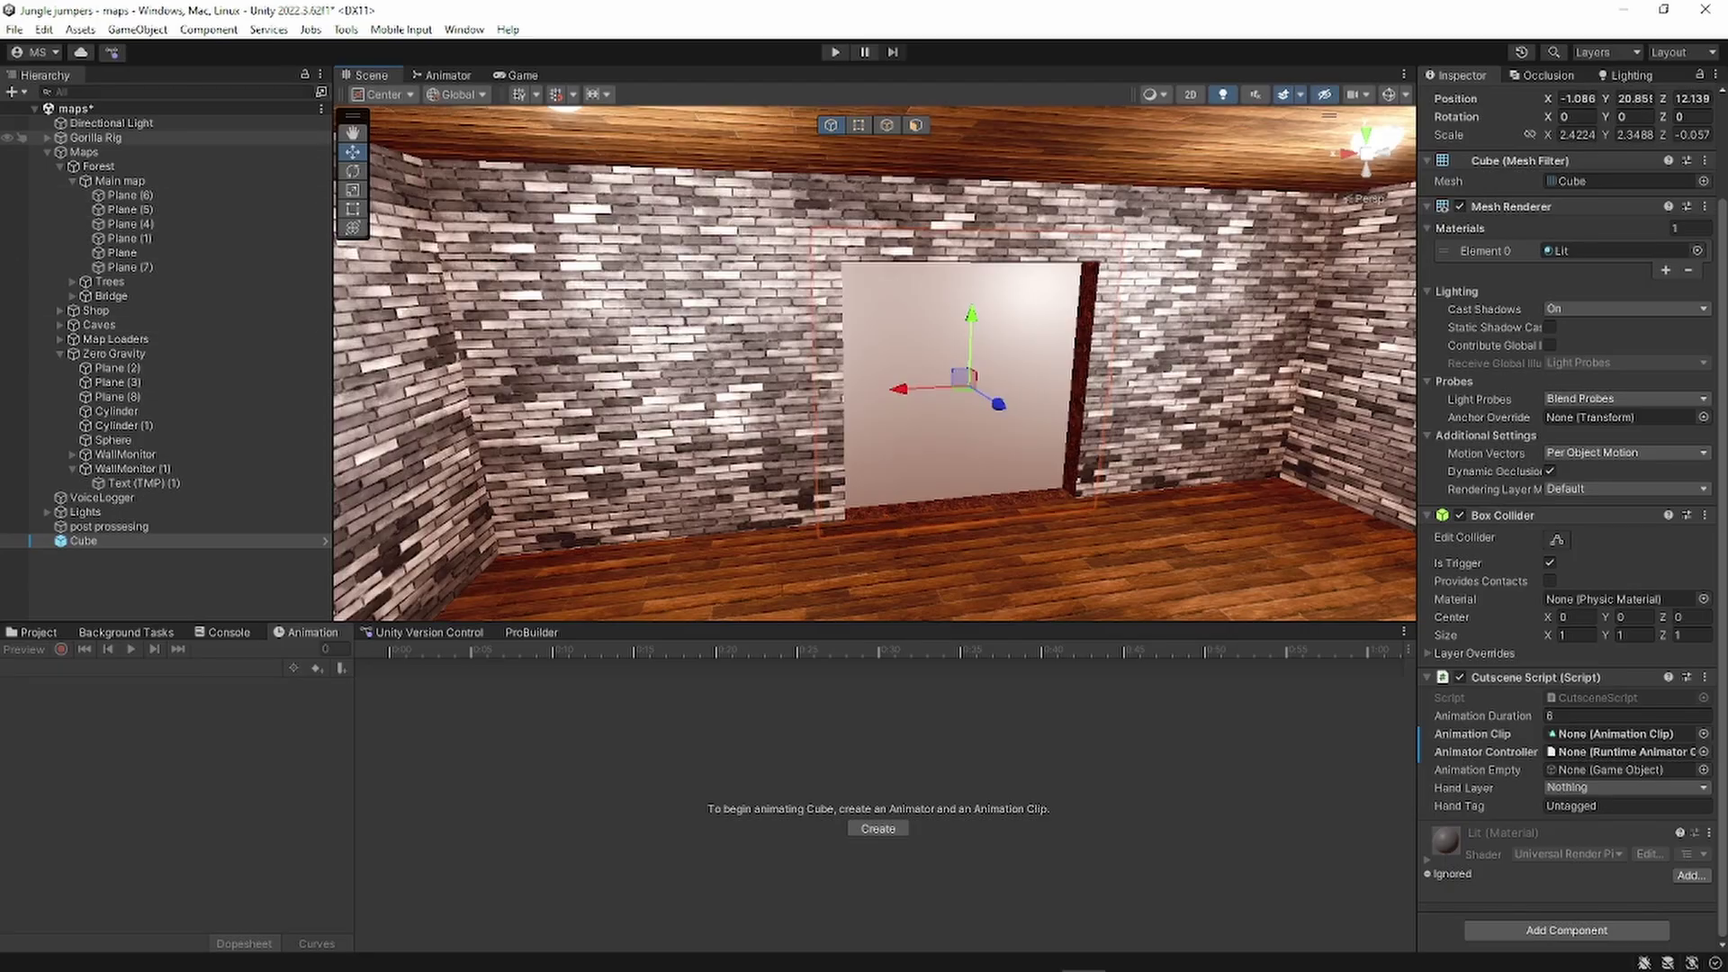
- Check the Sphere Collider's radius and trigger setting on the LeftHand Controller and RightHand Controller under GorillaPlayer
click(47, 138)
click(115, 180)
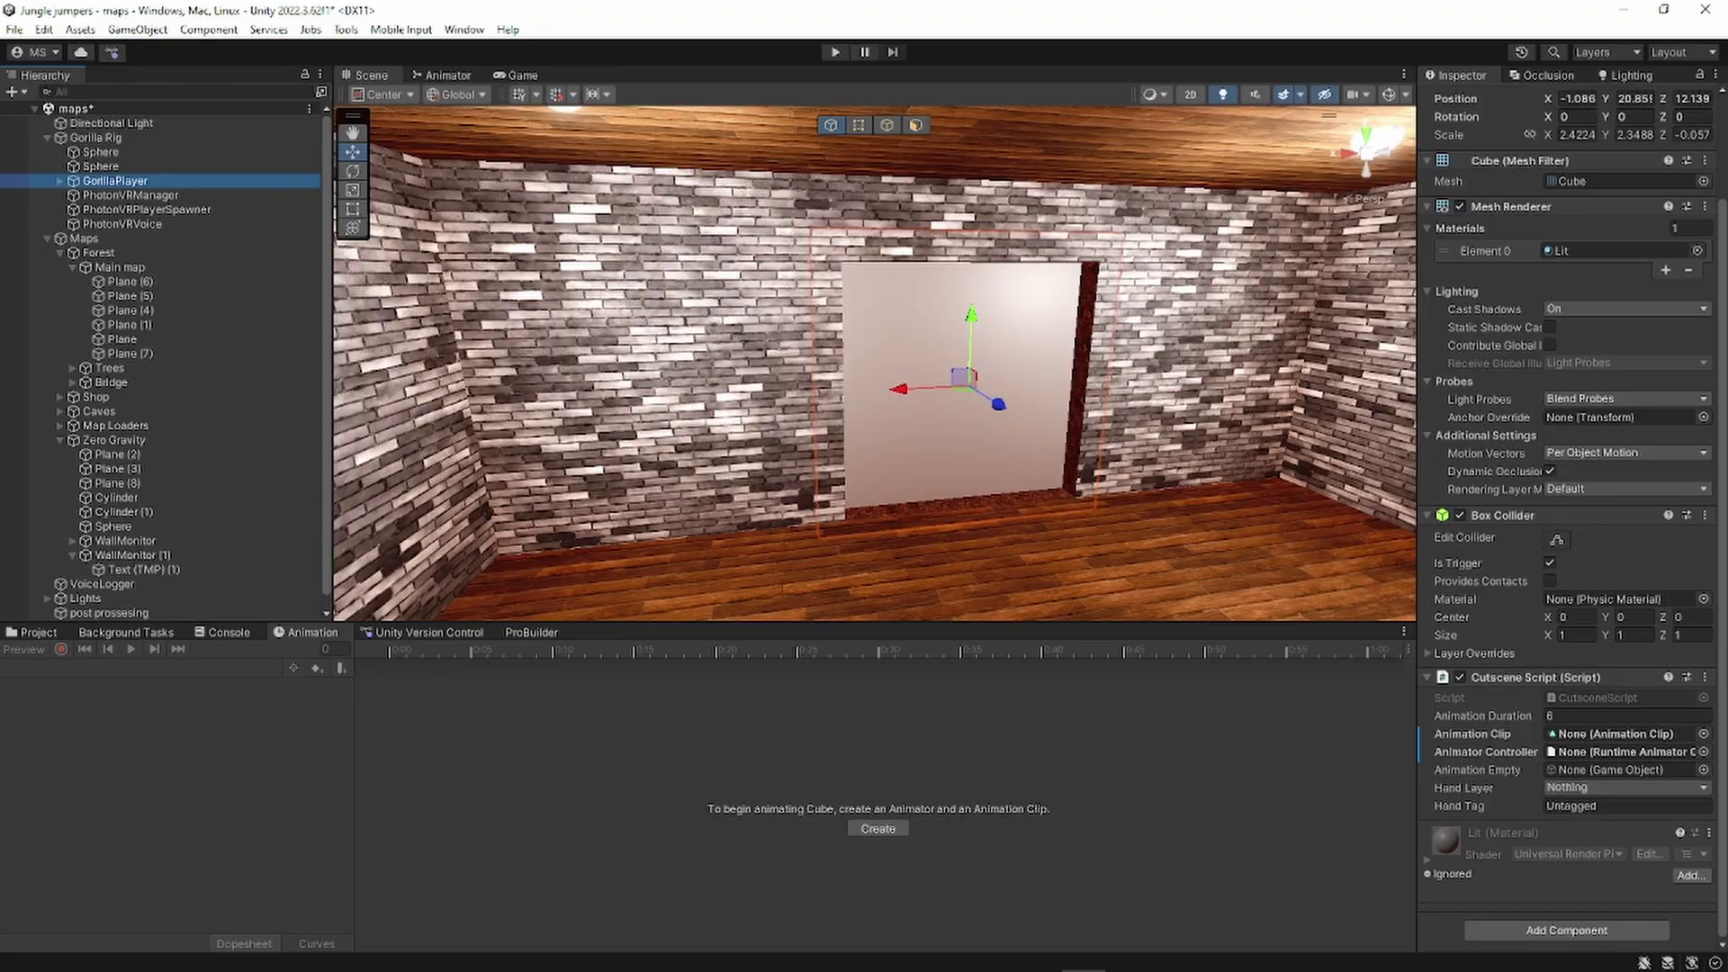
click(60, 181)
click(144, 210)
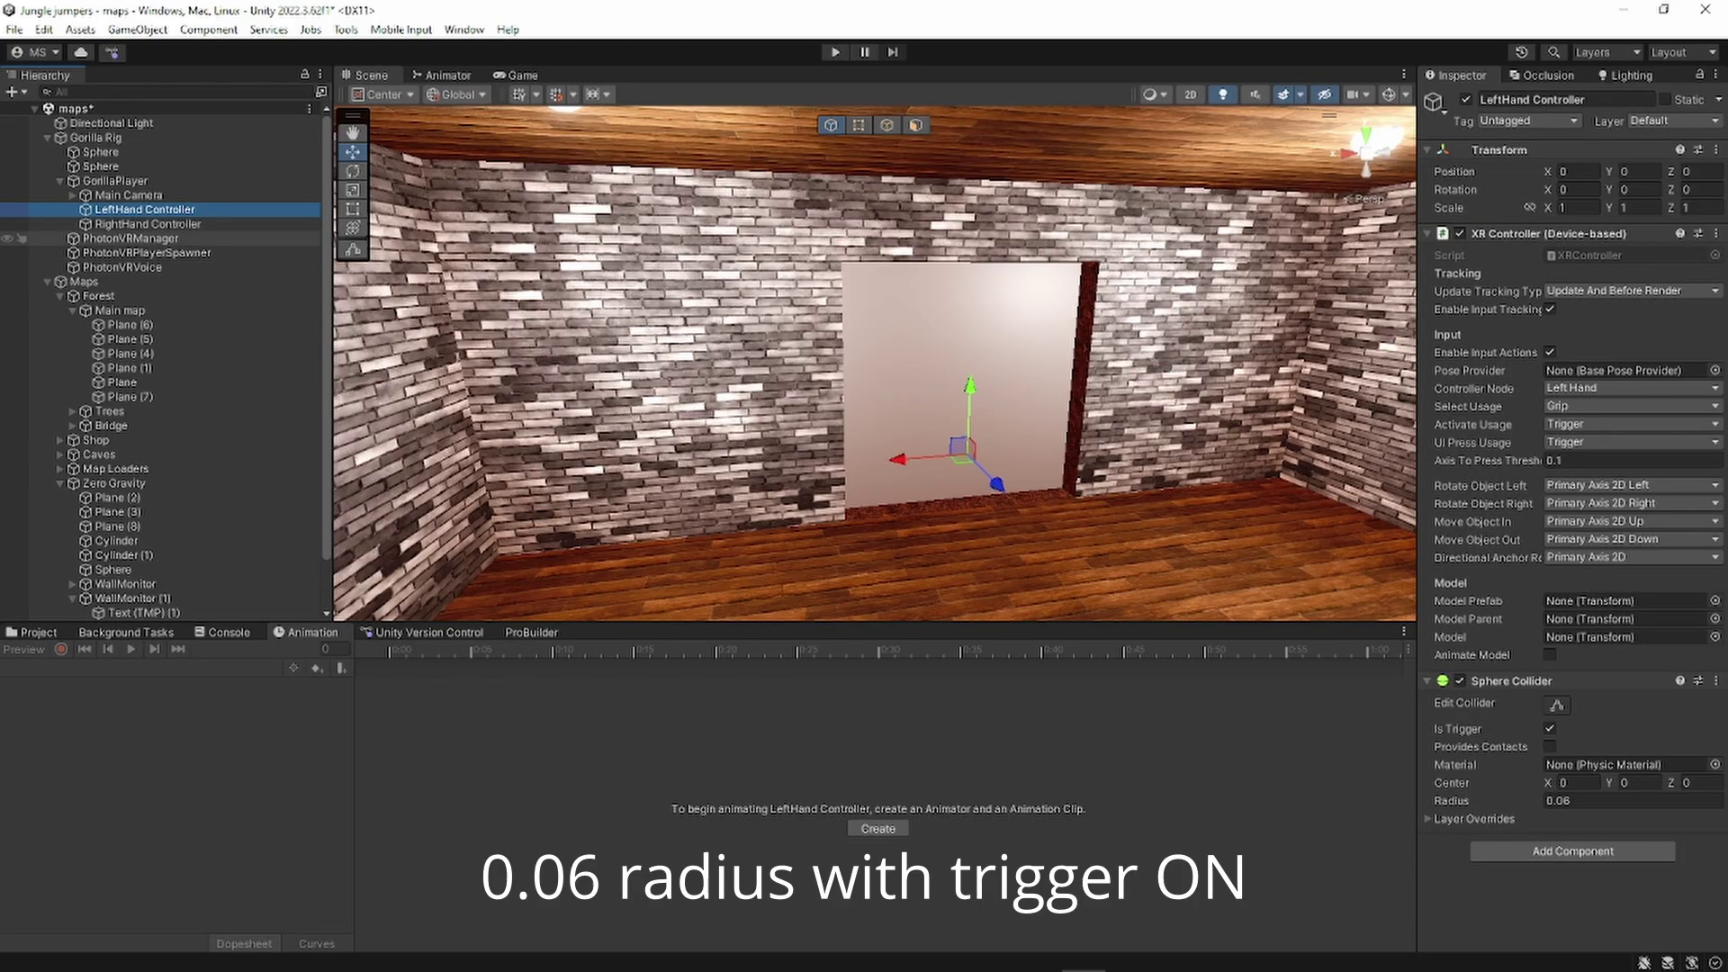
click(148, 223)
scroll(135, 411, down, 2)
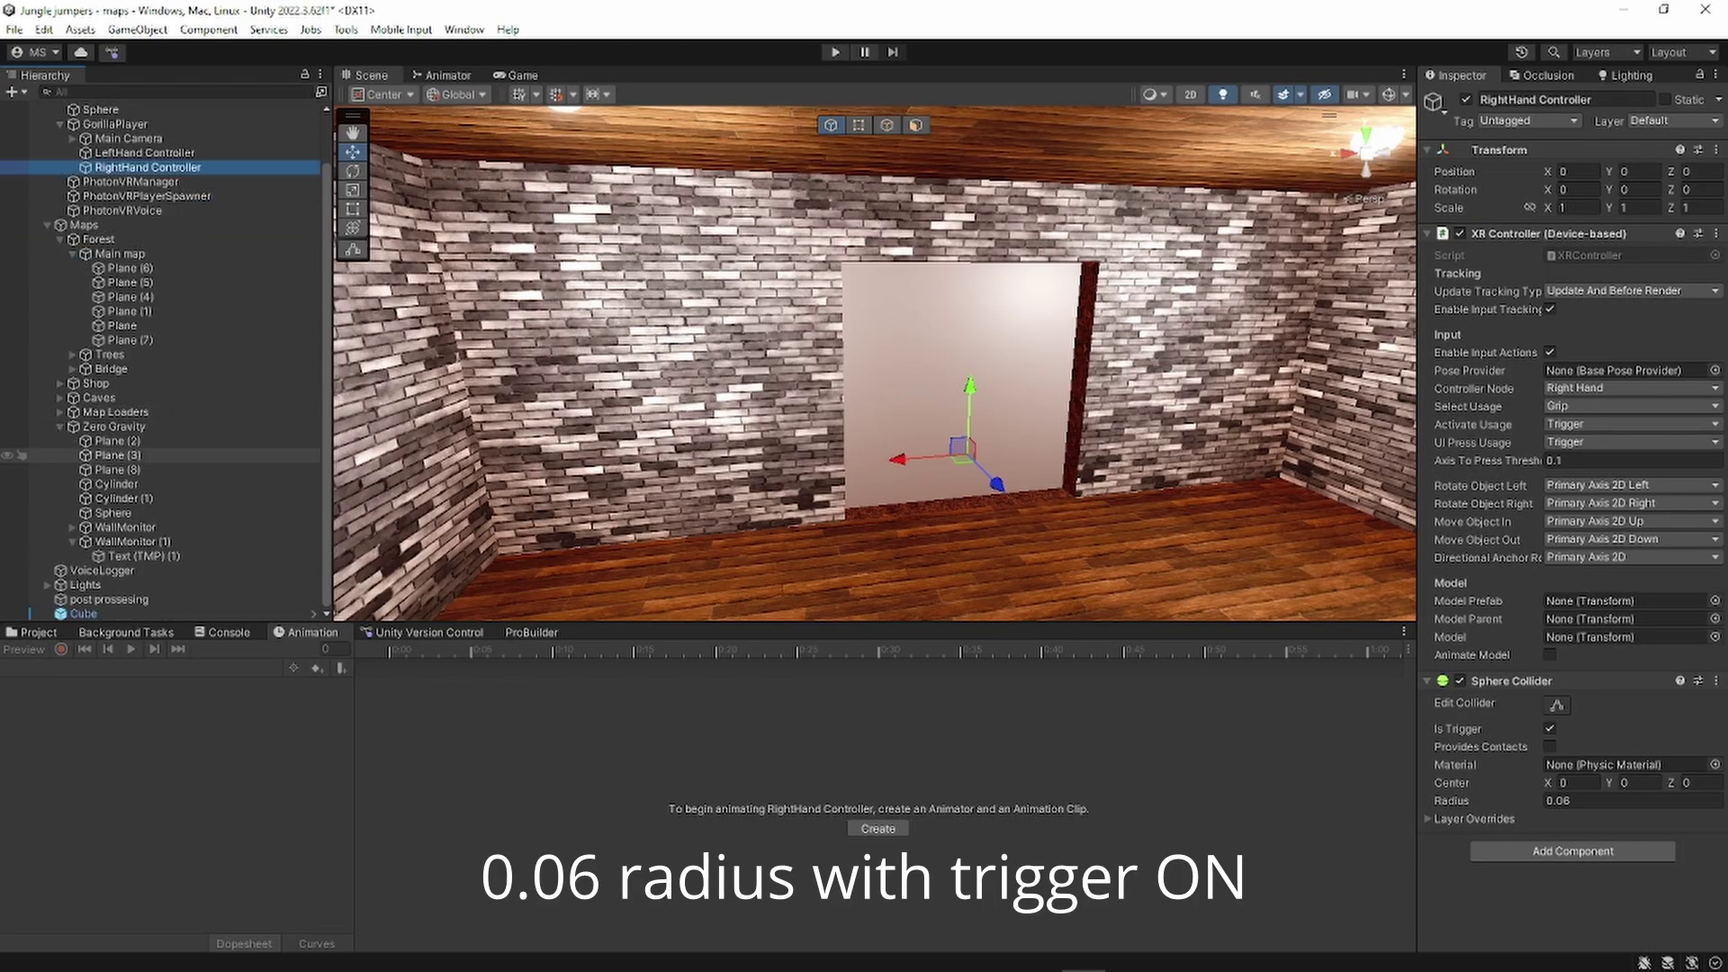
- Remove the existing Cutscene Script component from the Cube in the doorway
click(84, 614)
right_drag(720, 378, 675, 306)
key(d)
key(s)
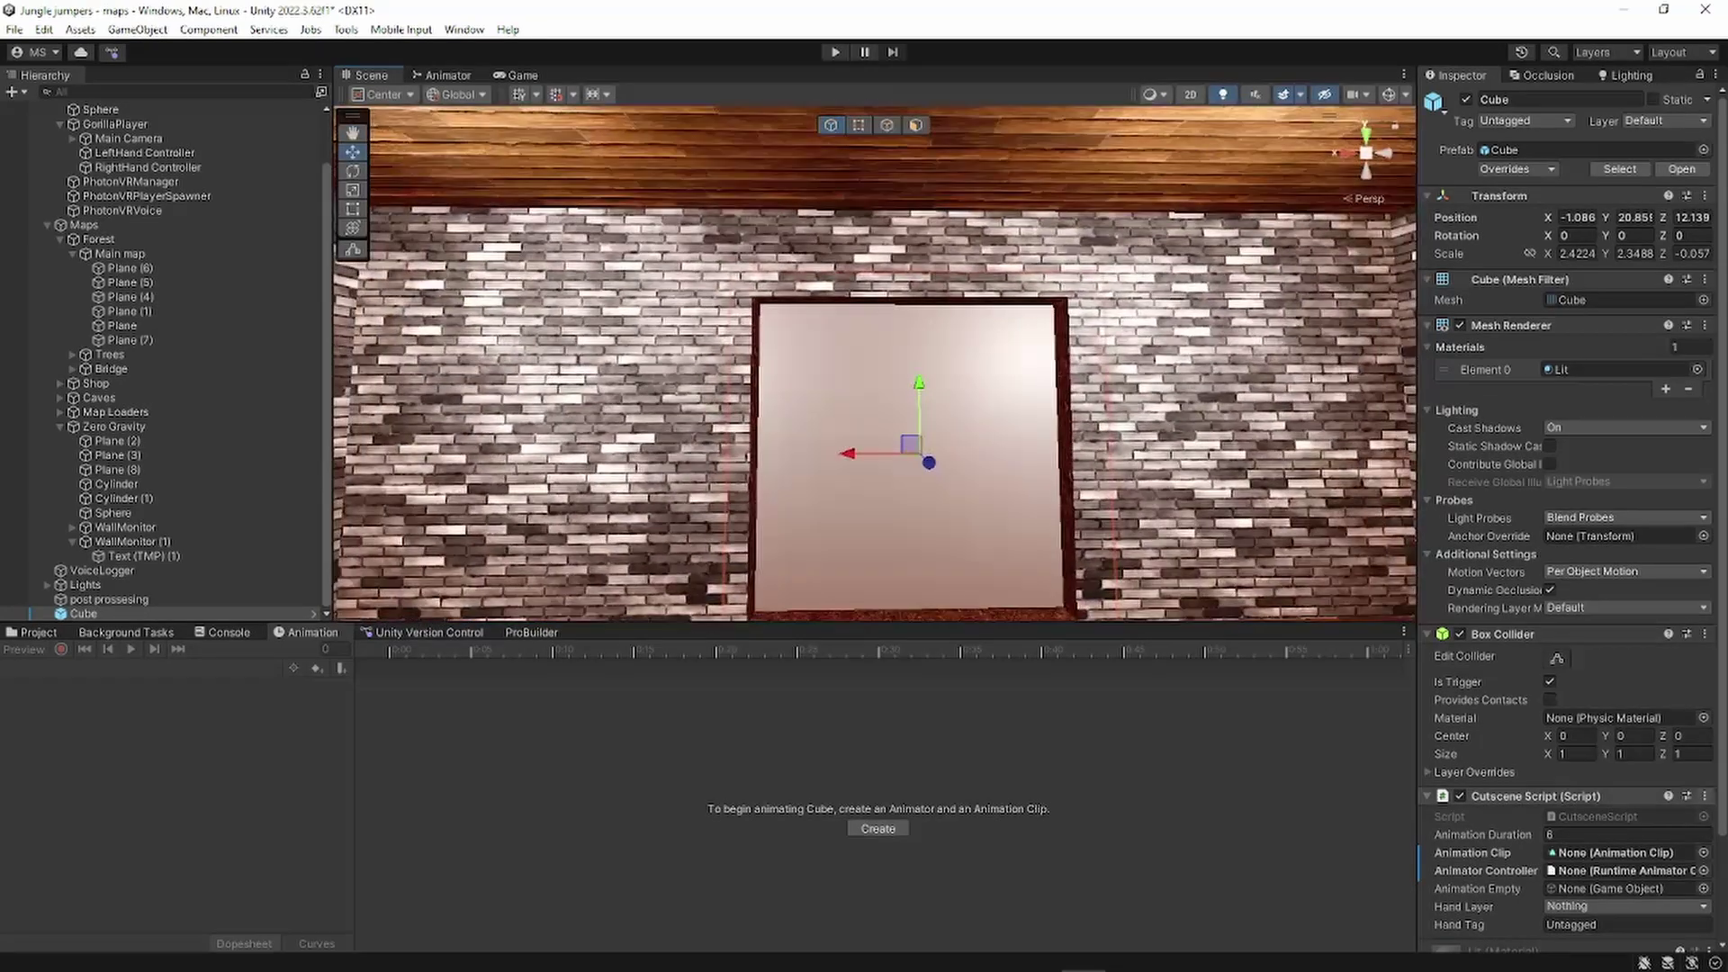
click(1704, 796)
click(1602, 619)
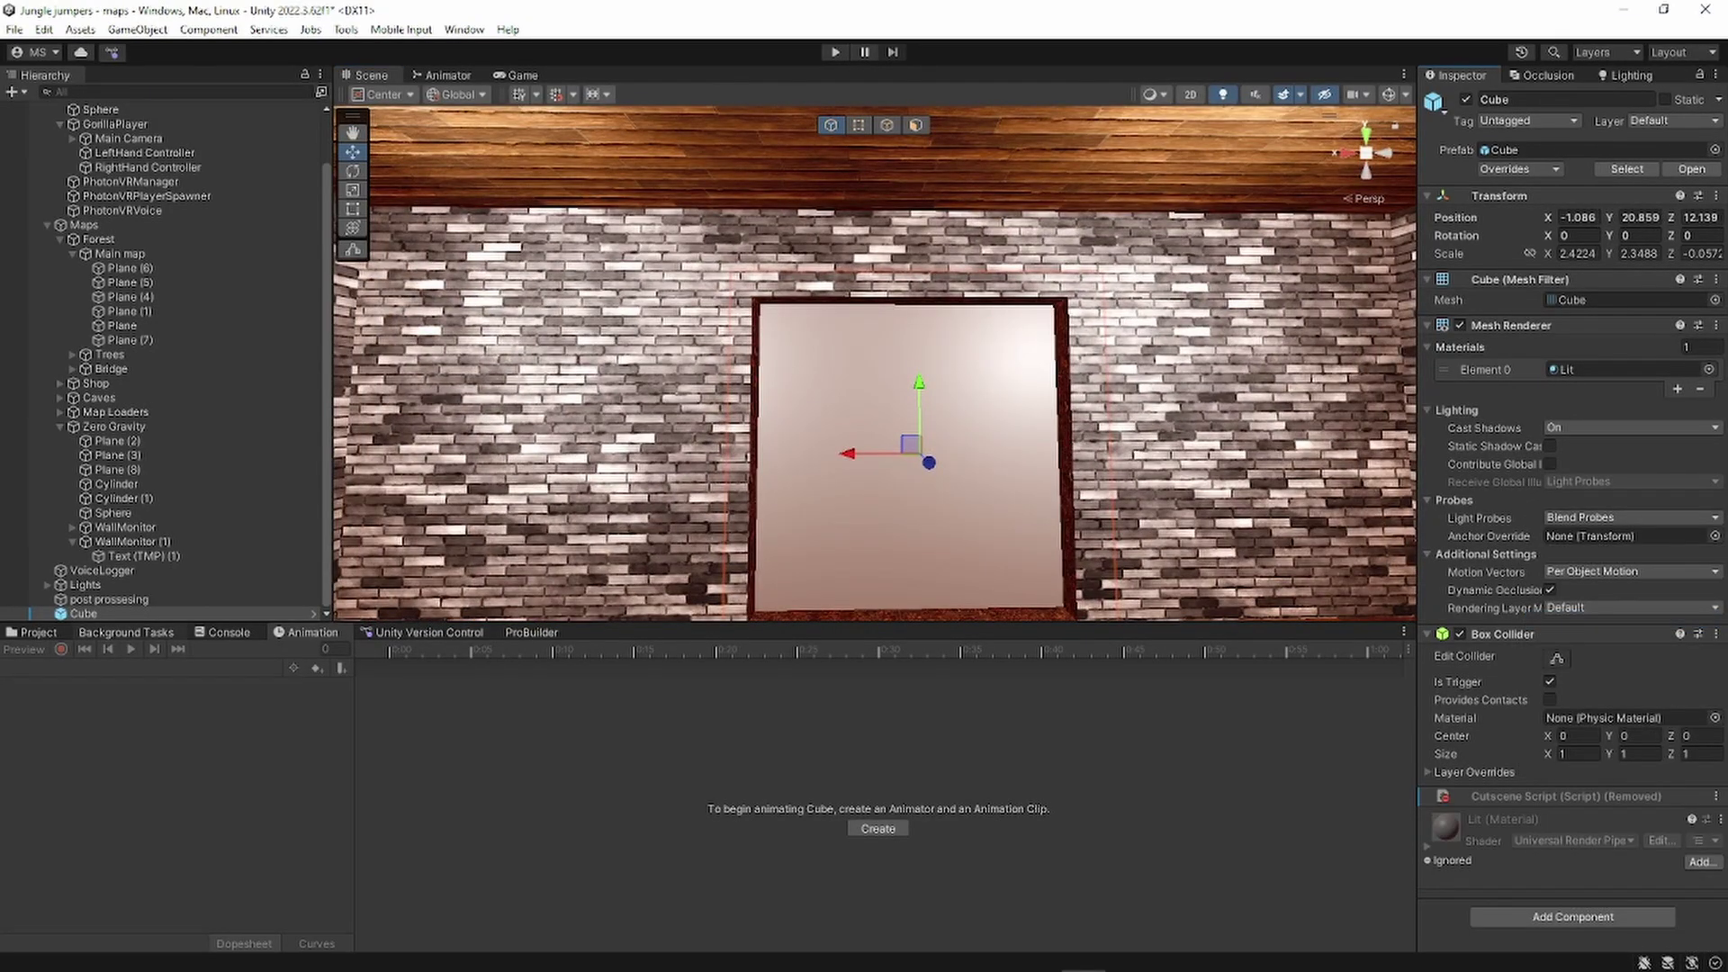
- Add the CutsceneScript from the Test cutscene folder to the Cube as a new component
click(37, 633)
drag(234, 720, 1571, 936)
right_drag(945, 405, 968, 490)
key(s)
scroll(1568, 558, down, 3)
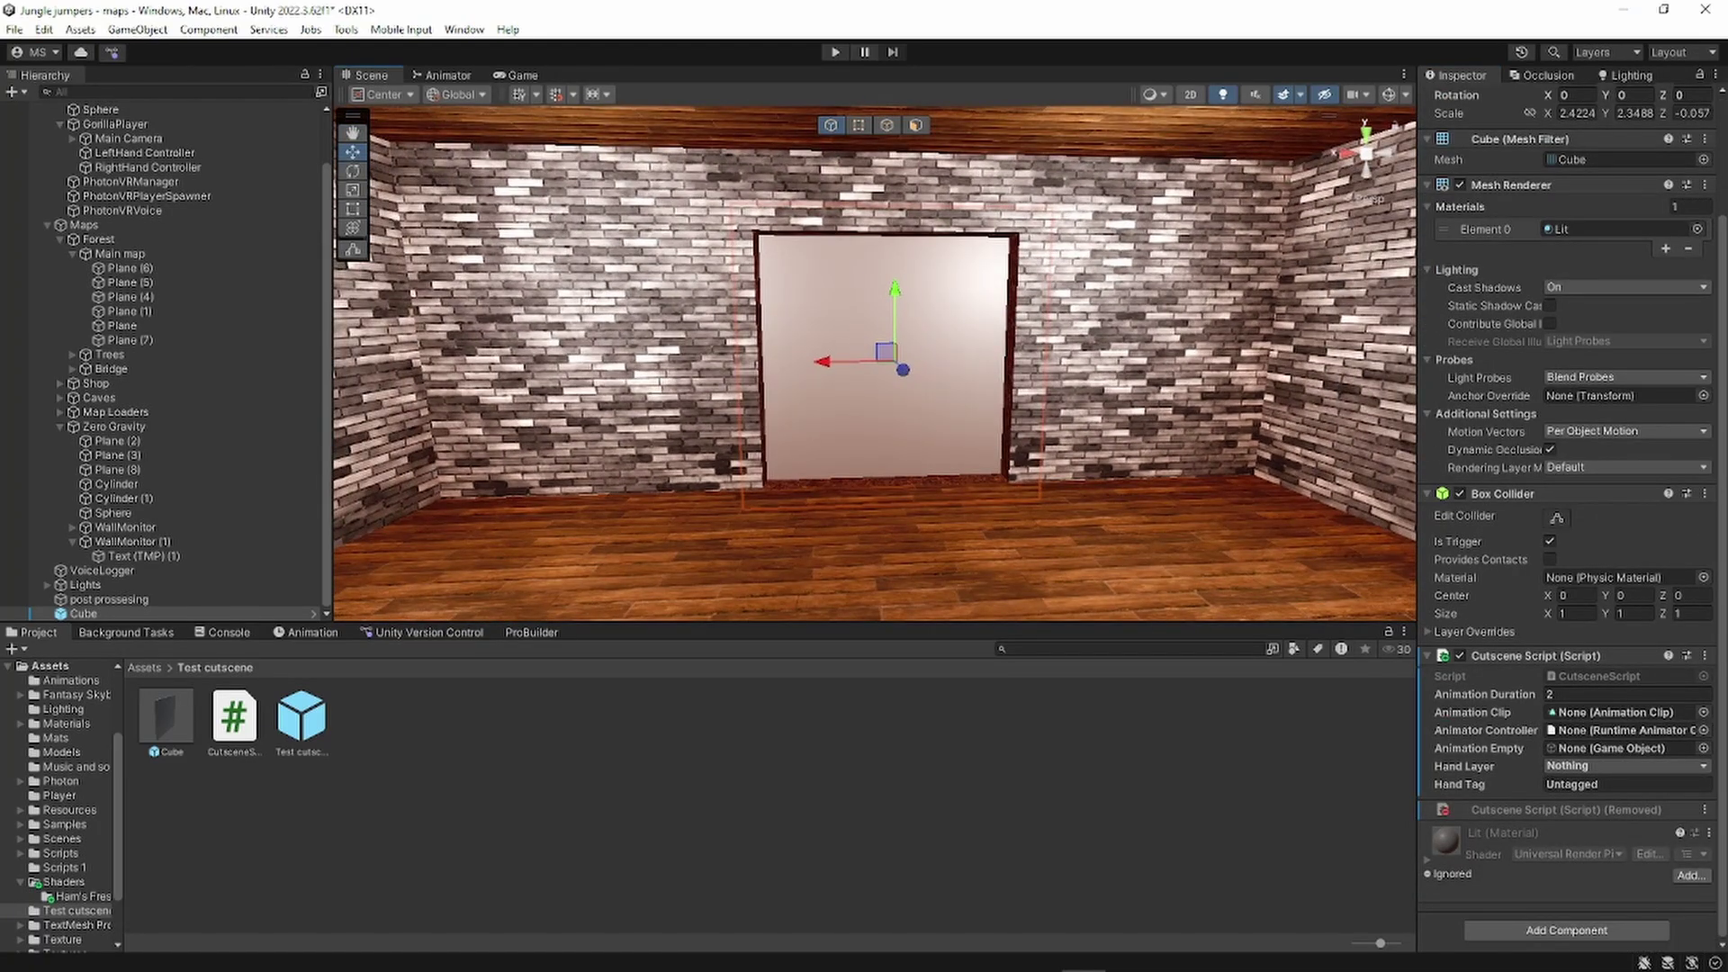
- Add the Test cutscene prefab to the scene hierarchy and expand it to reveal its child Camera
drag(302, 717, 130, 606)
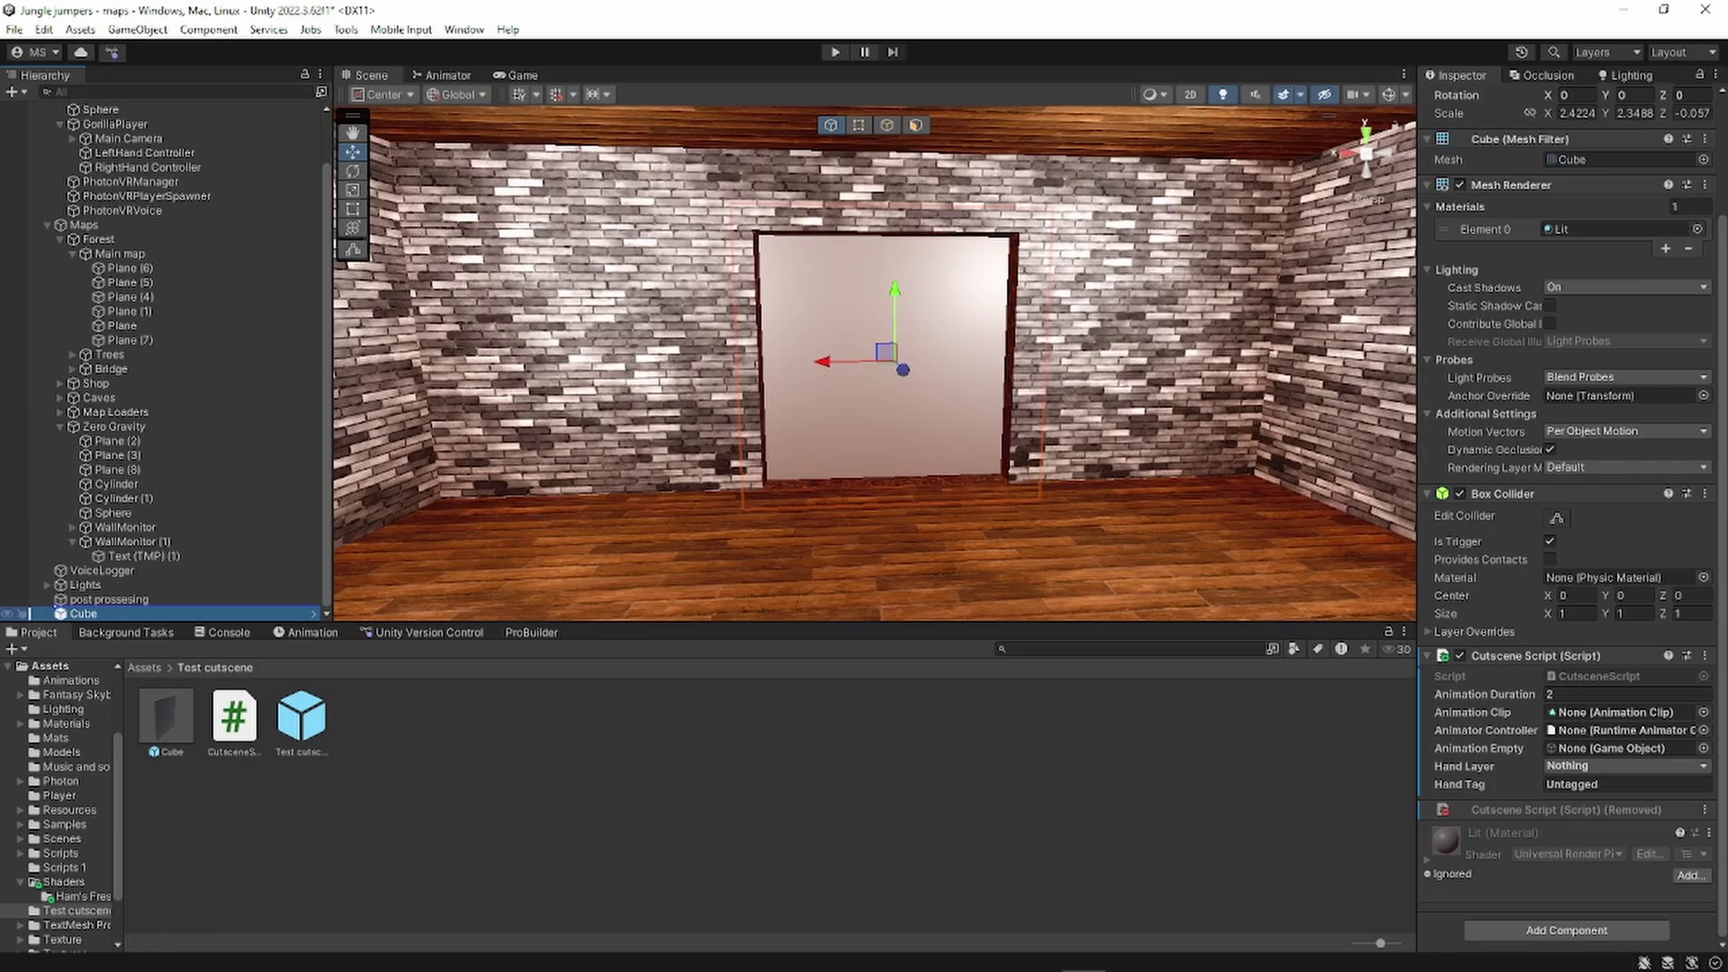
scroll(135, 545, down, 1)
click(46, 599)
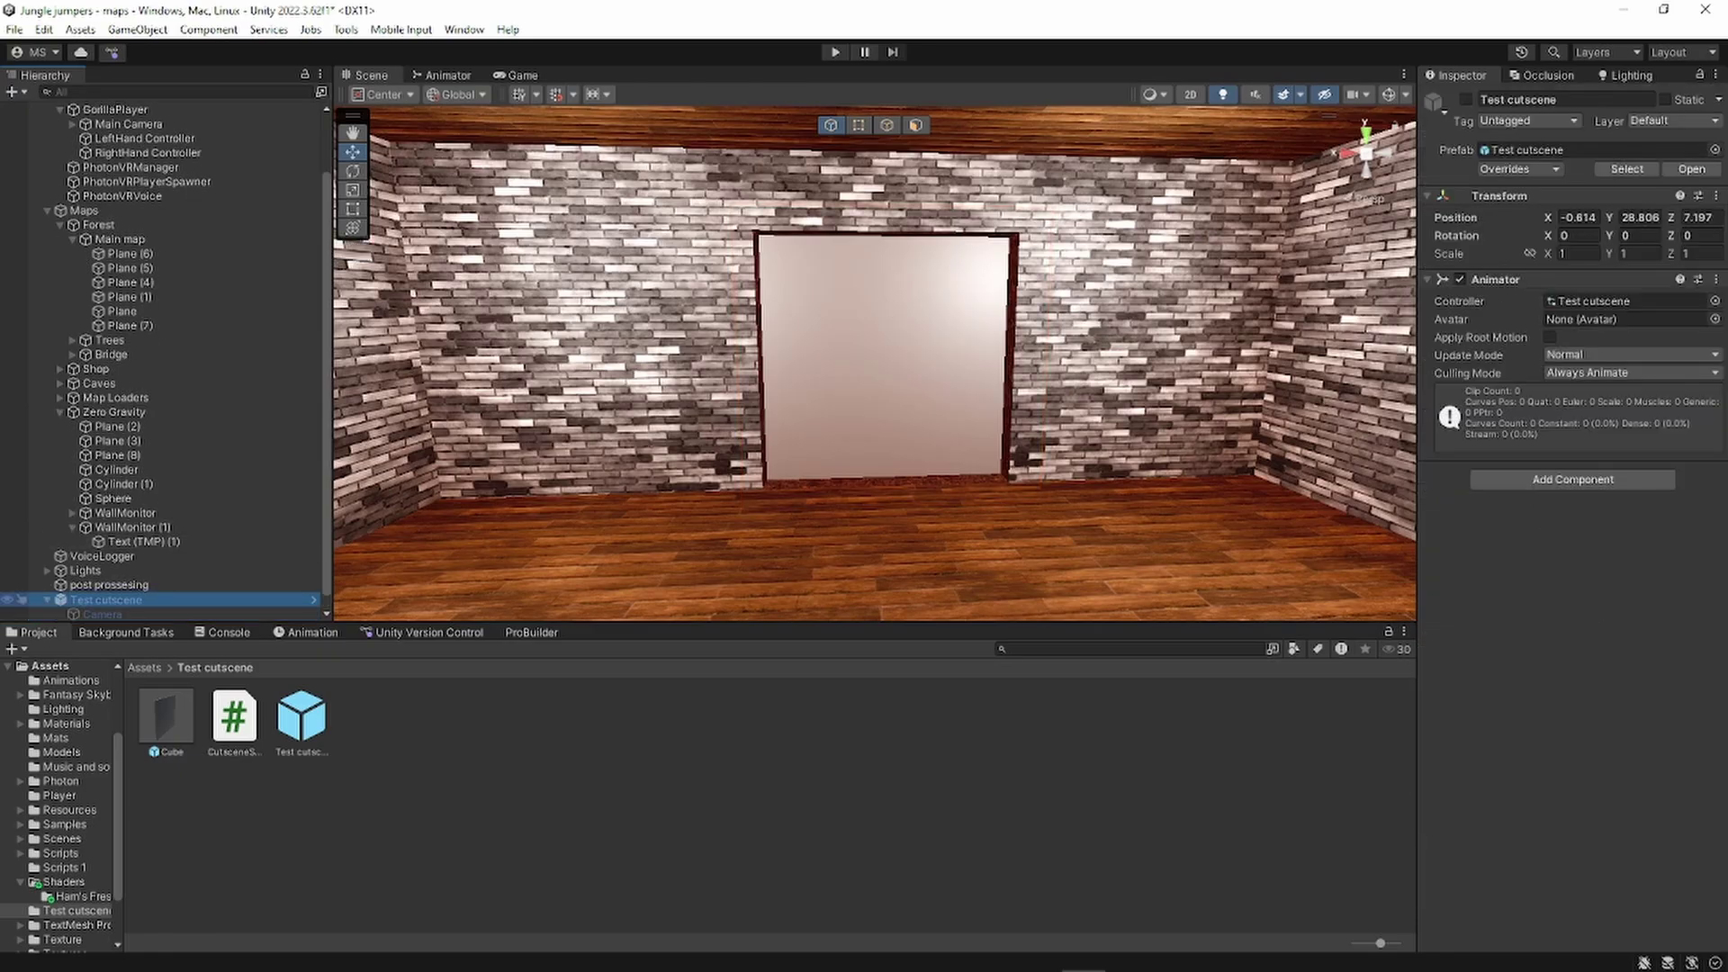
scroll(90, 612, down, 1)
- Assign the Test cutscene animation clip and animator controller from the Animations folder to the Cube's Cutscene Script
click(144, 668)
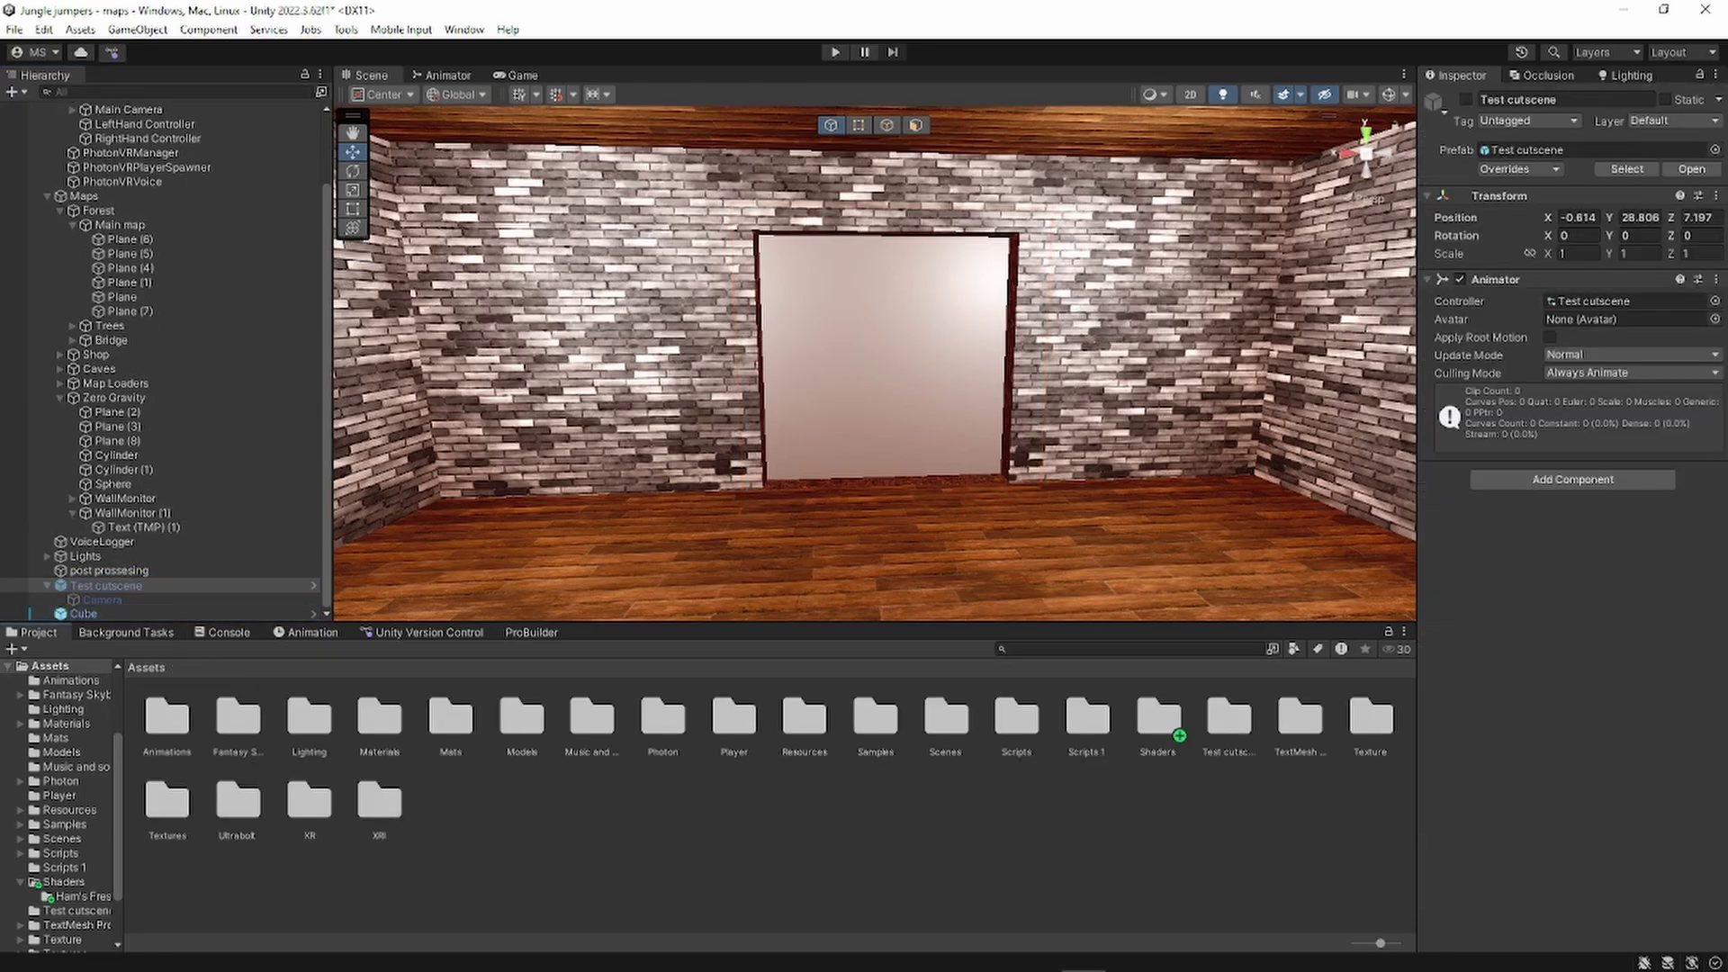
click(83, 614)
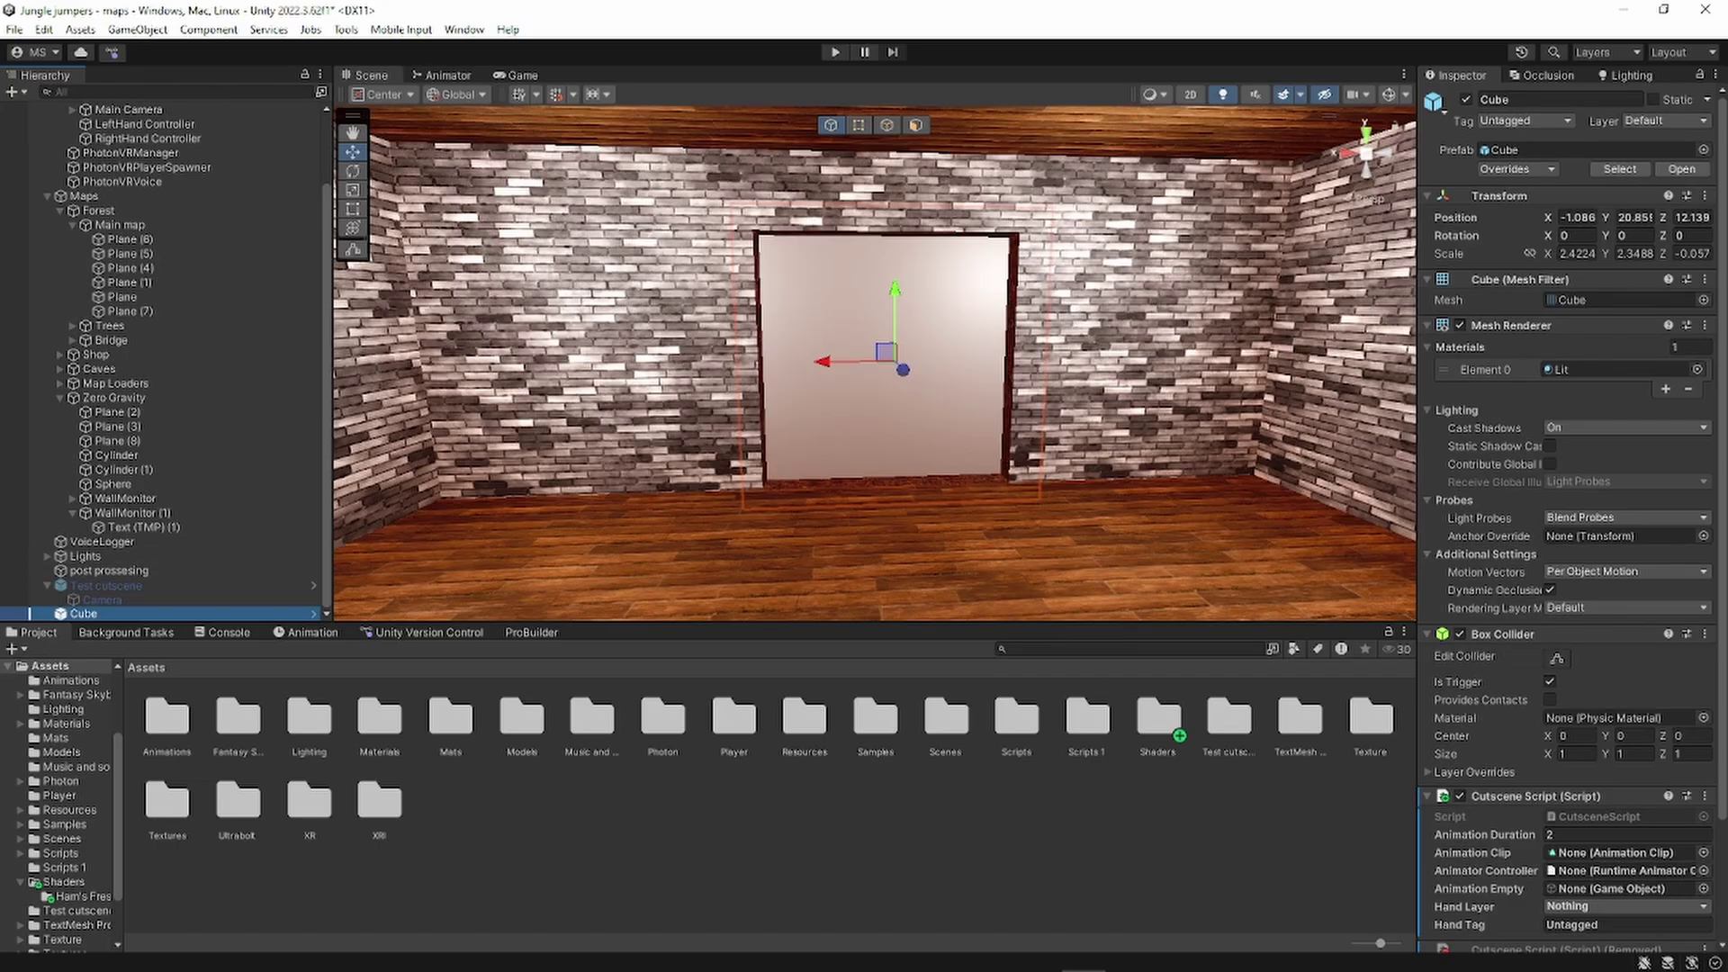
double_click(168, 719)
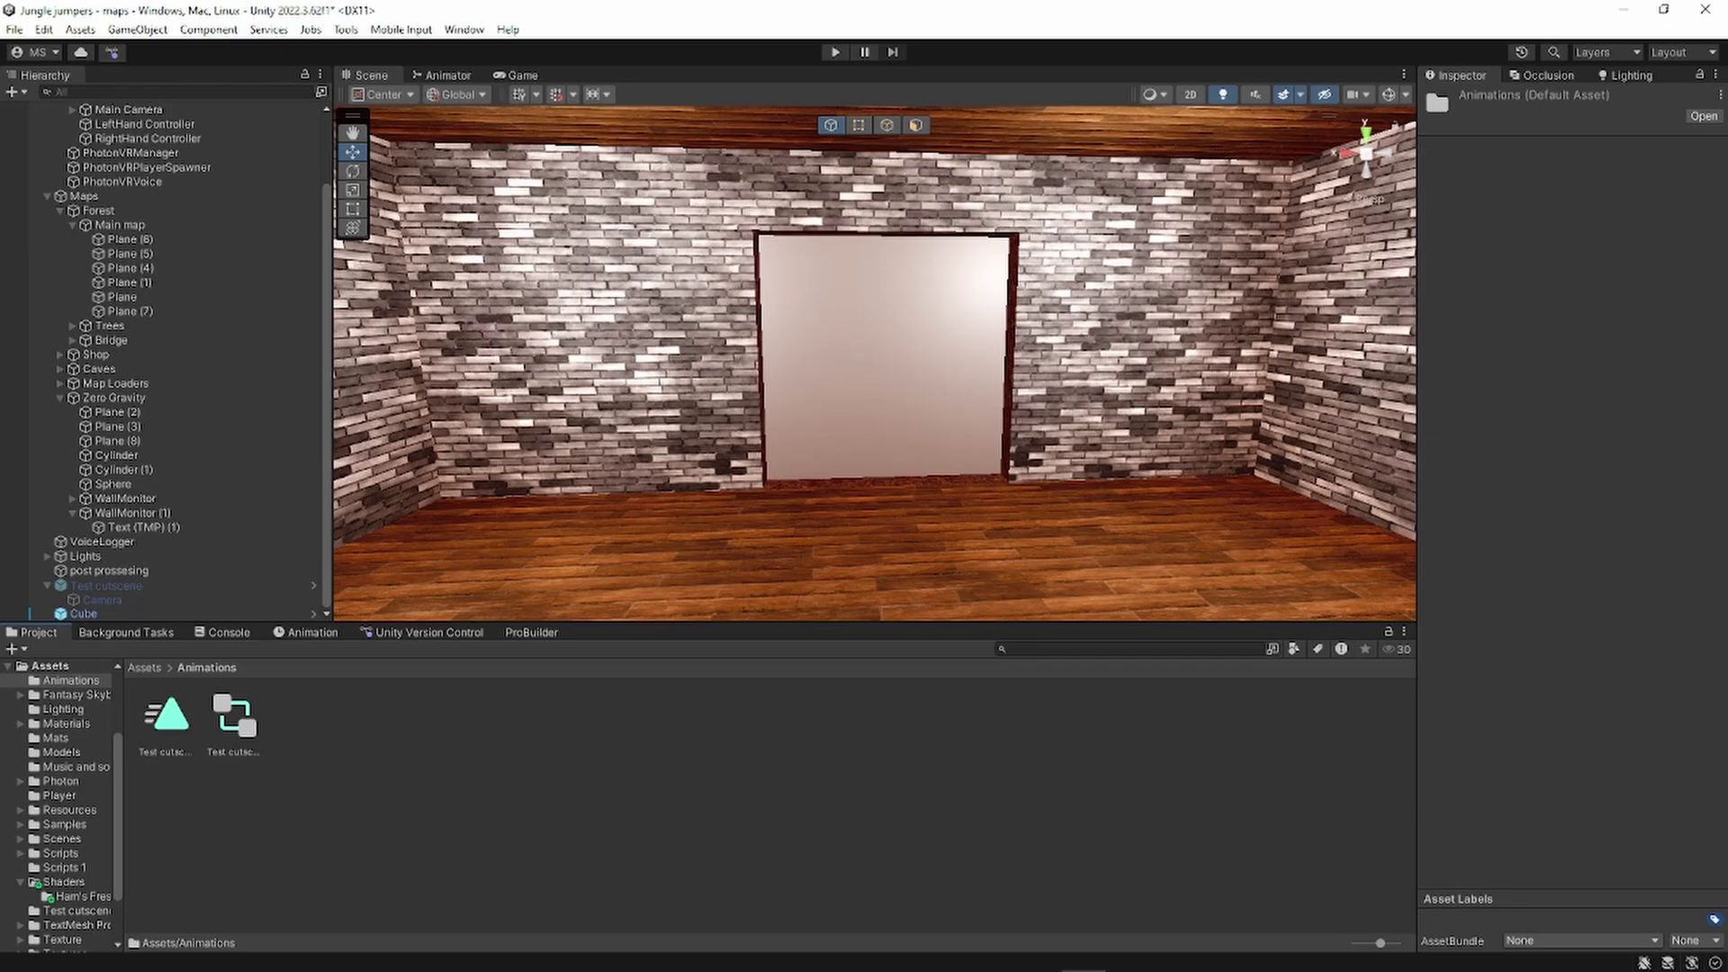
click(166, 717)
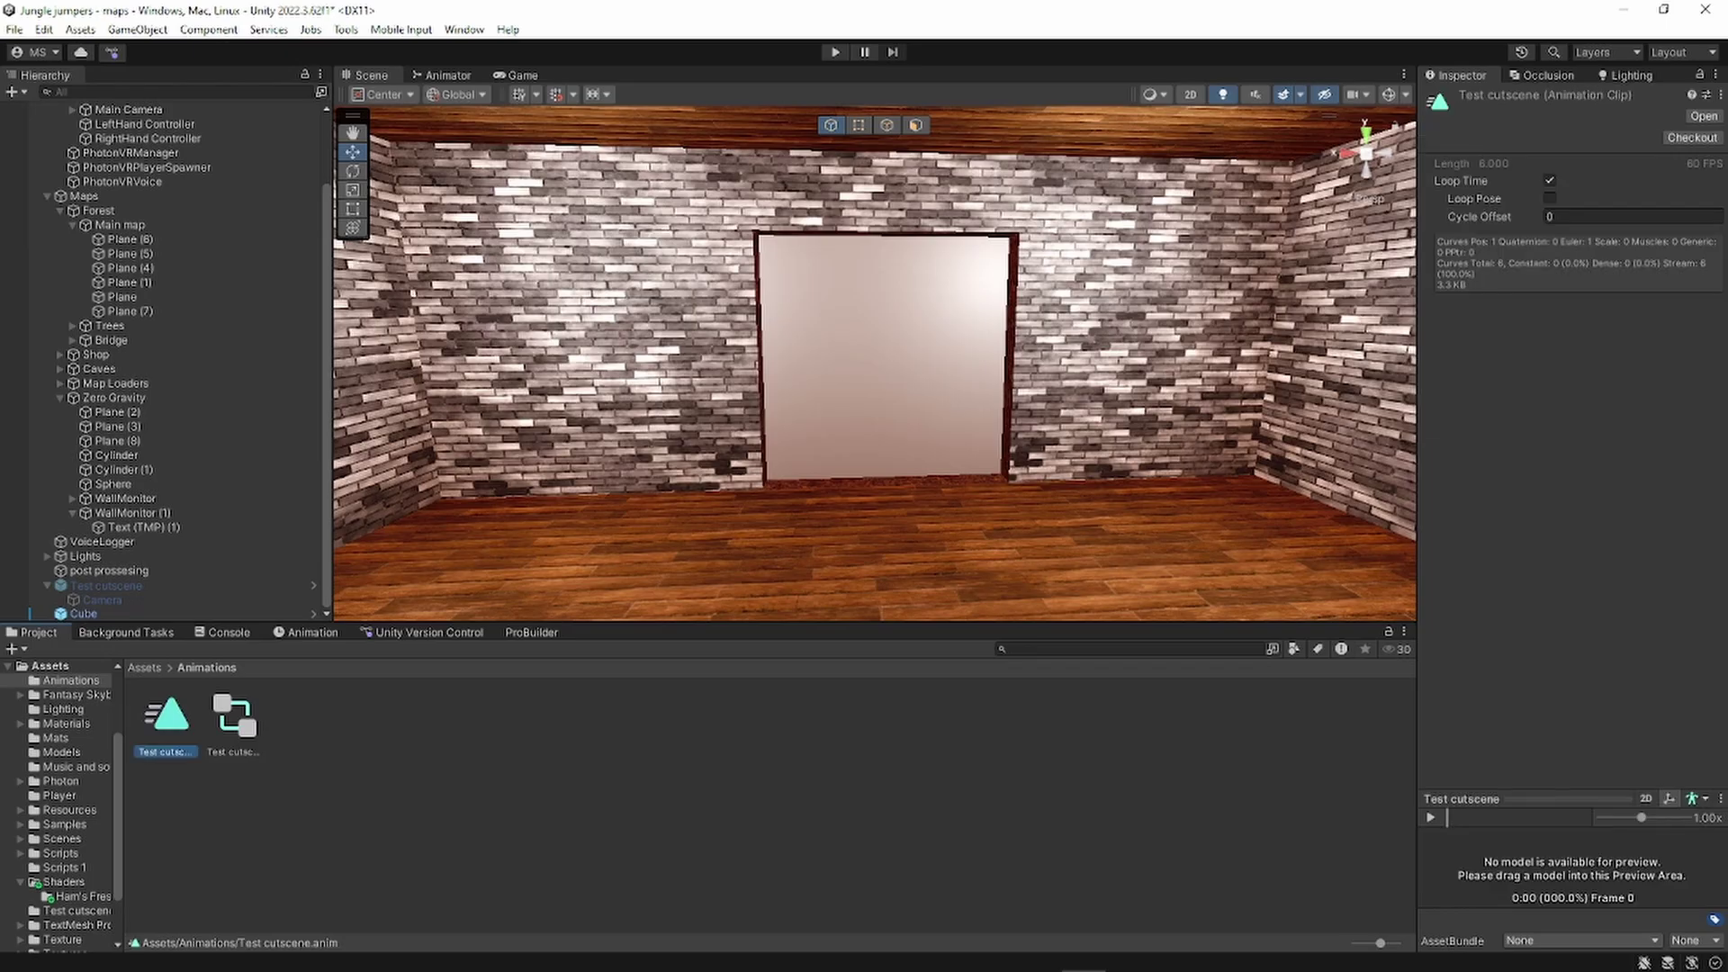
click(234, 717)
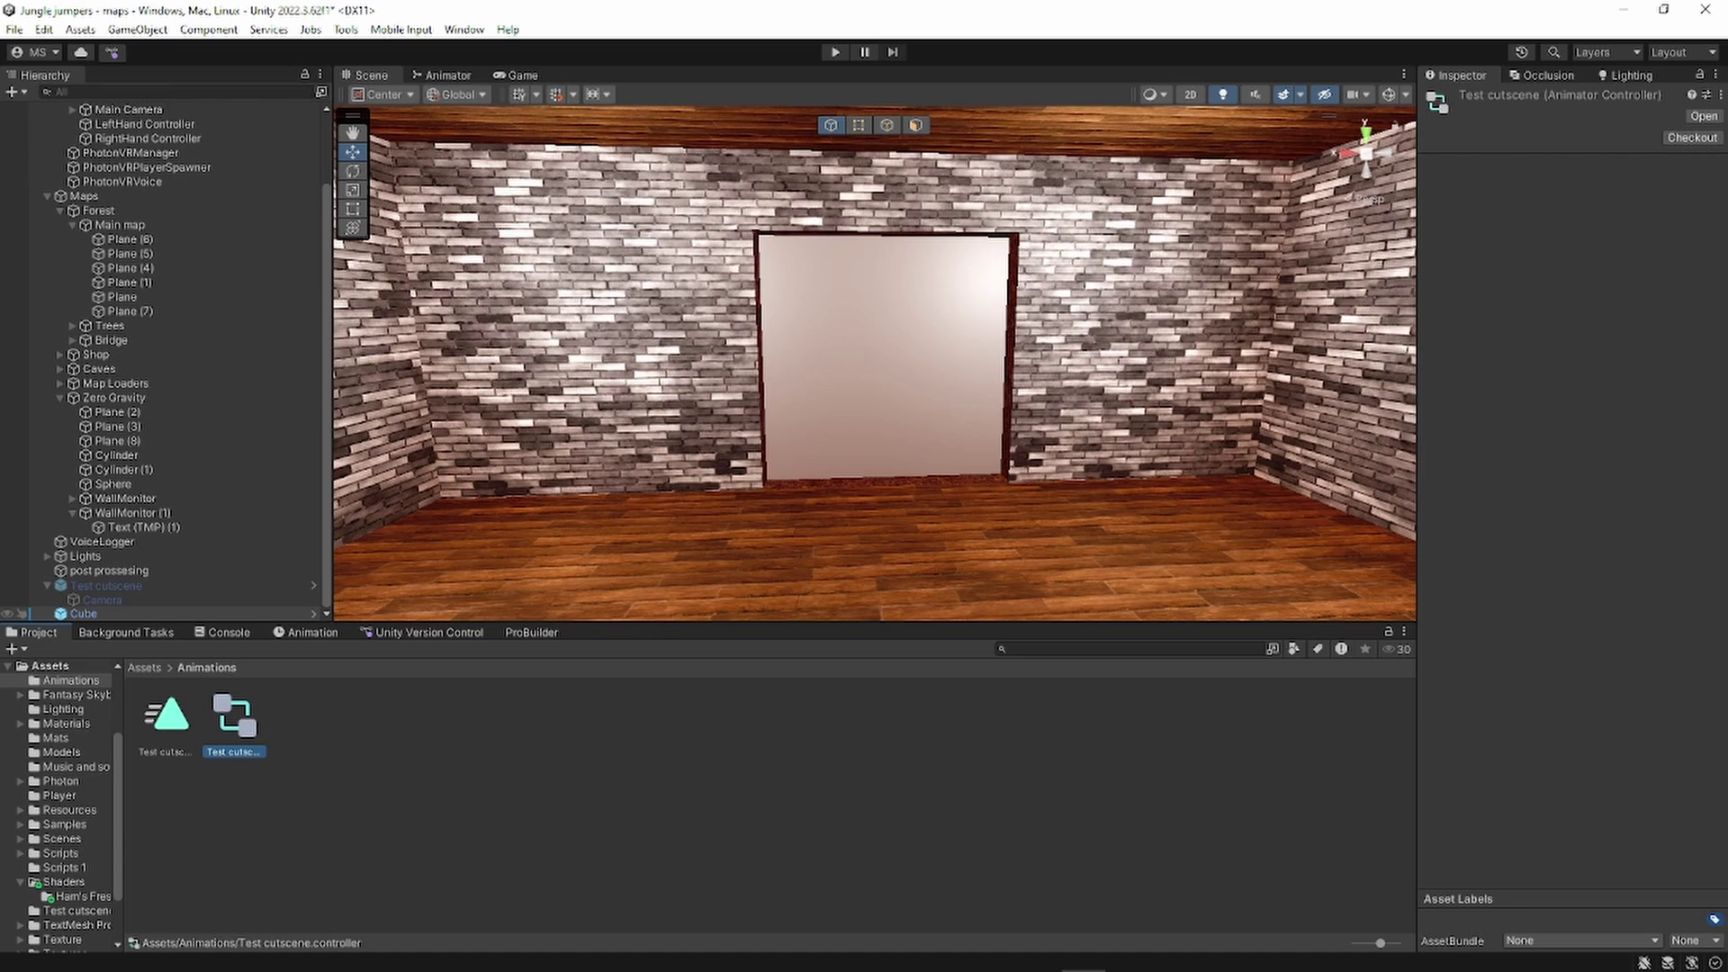
click(83, 614)
scroll(1571, 540, down, 2)
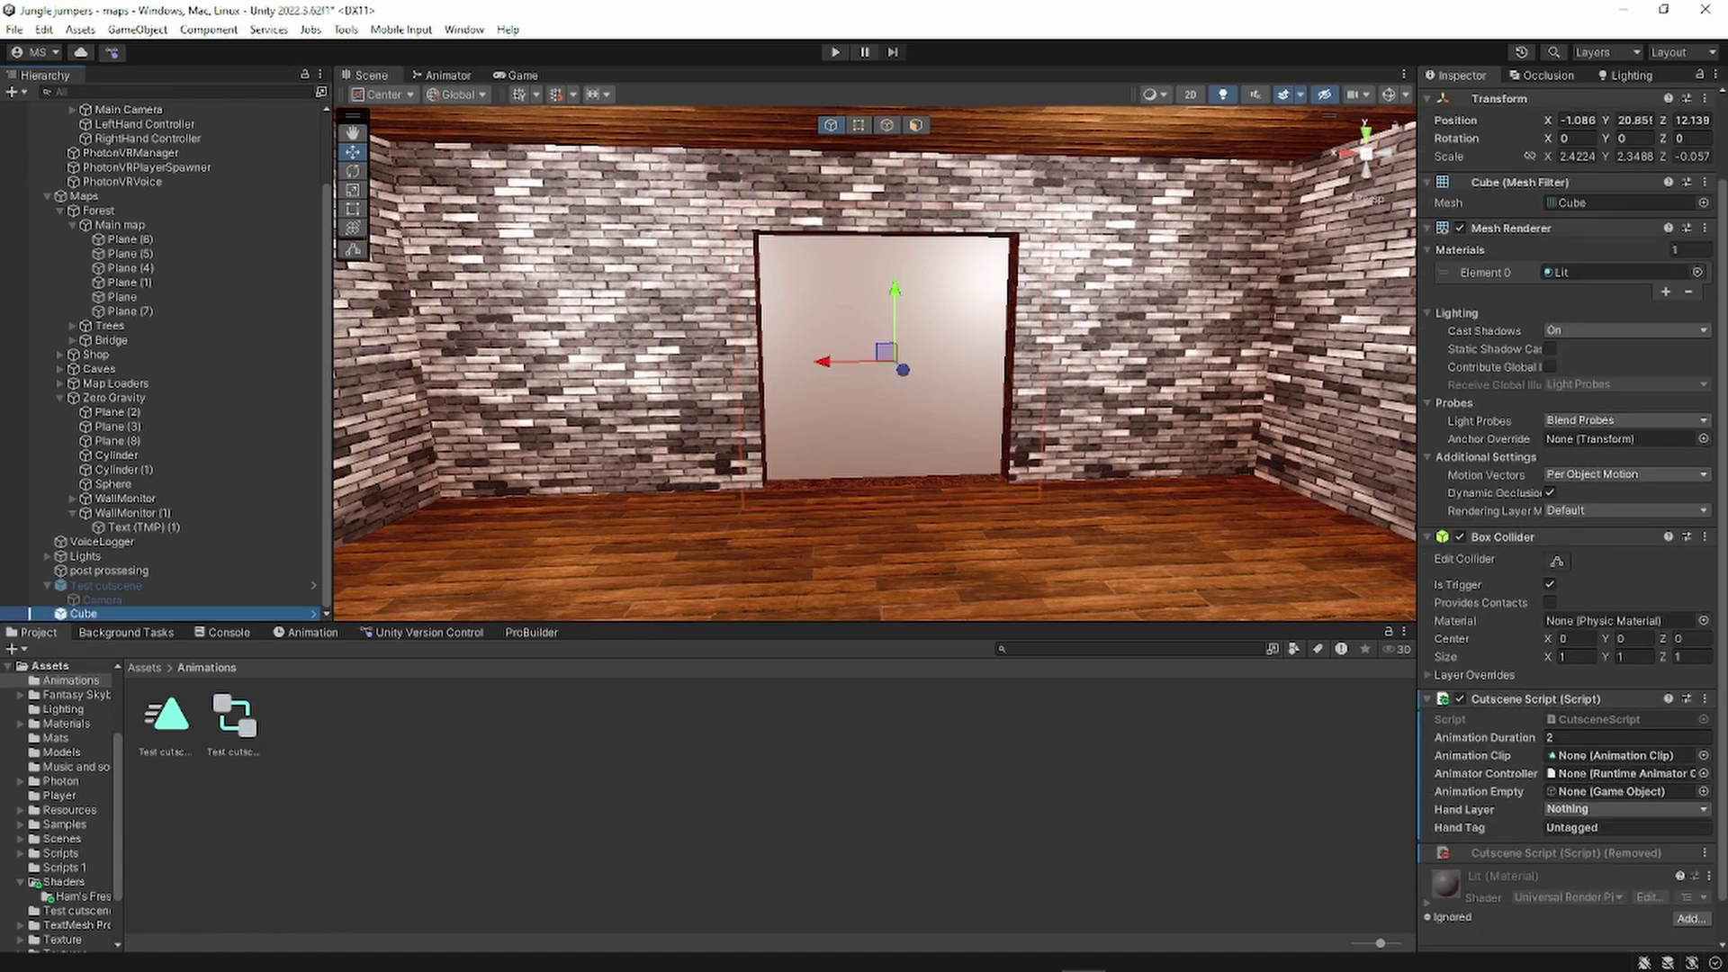
drag(167, 719, 1615, 756)
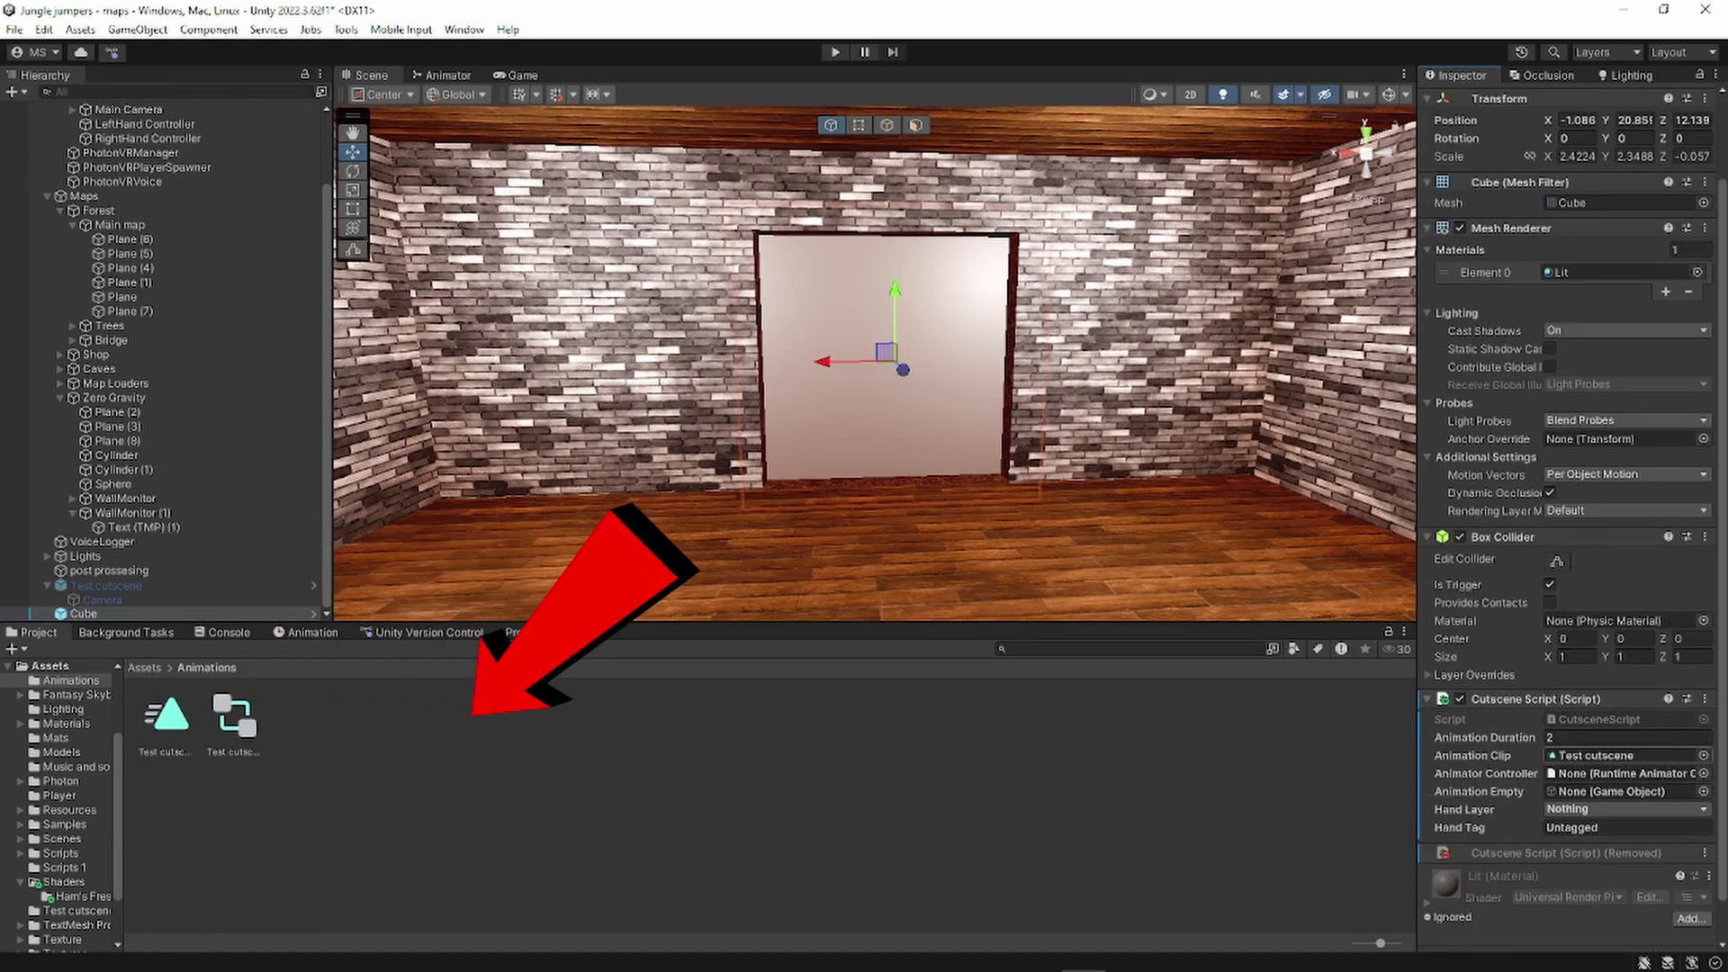
drag(234, 719, 1620, 773)
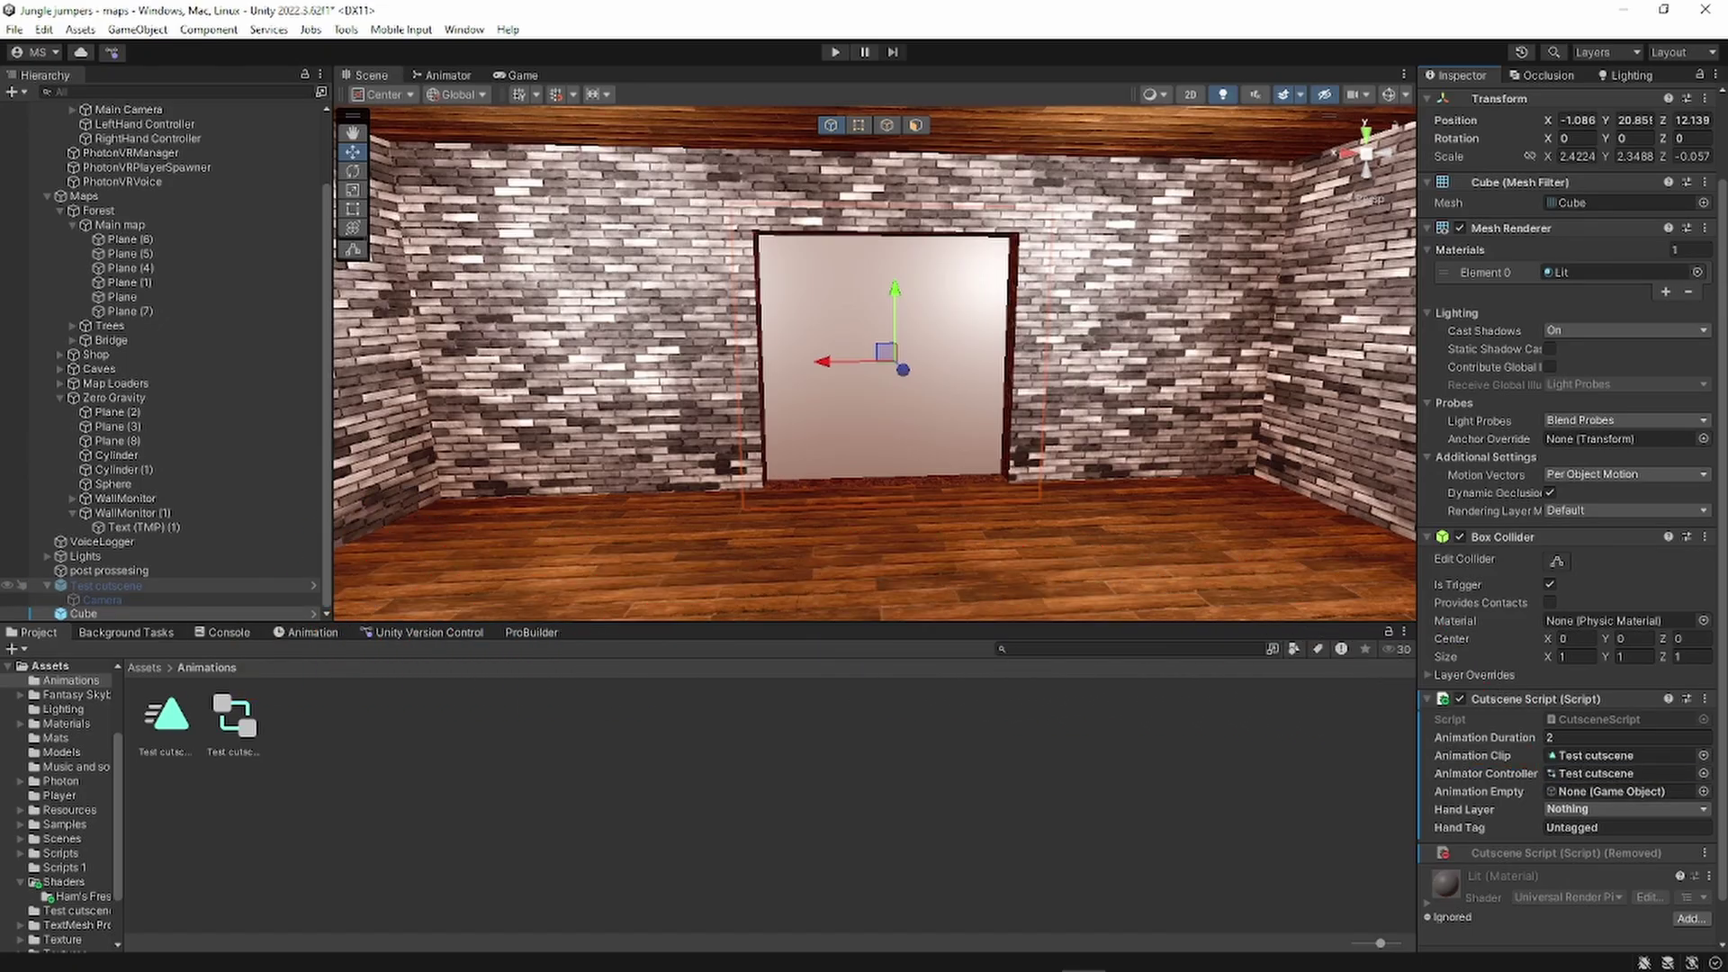
- Assign the Test cutscene object as the Cutscene Script's Animation Empty and set the Animation Duration to 6
click(106, 585)
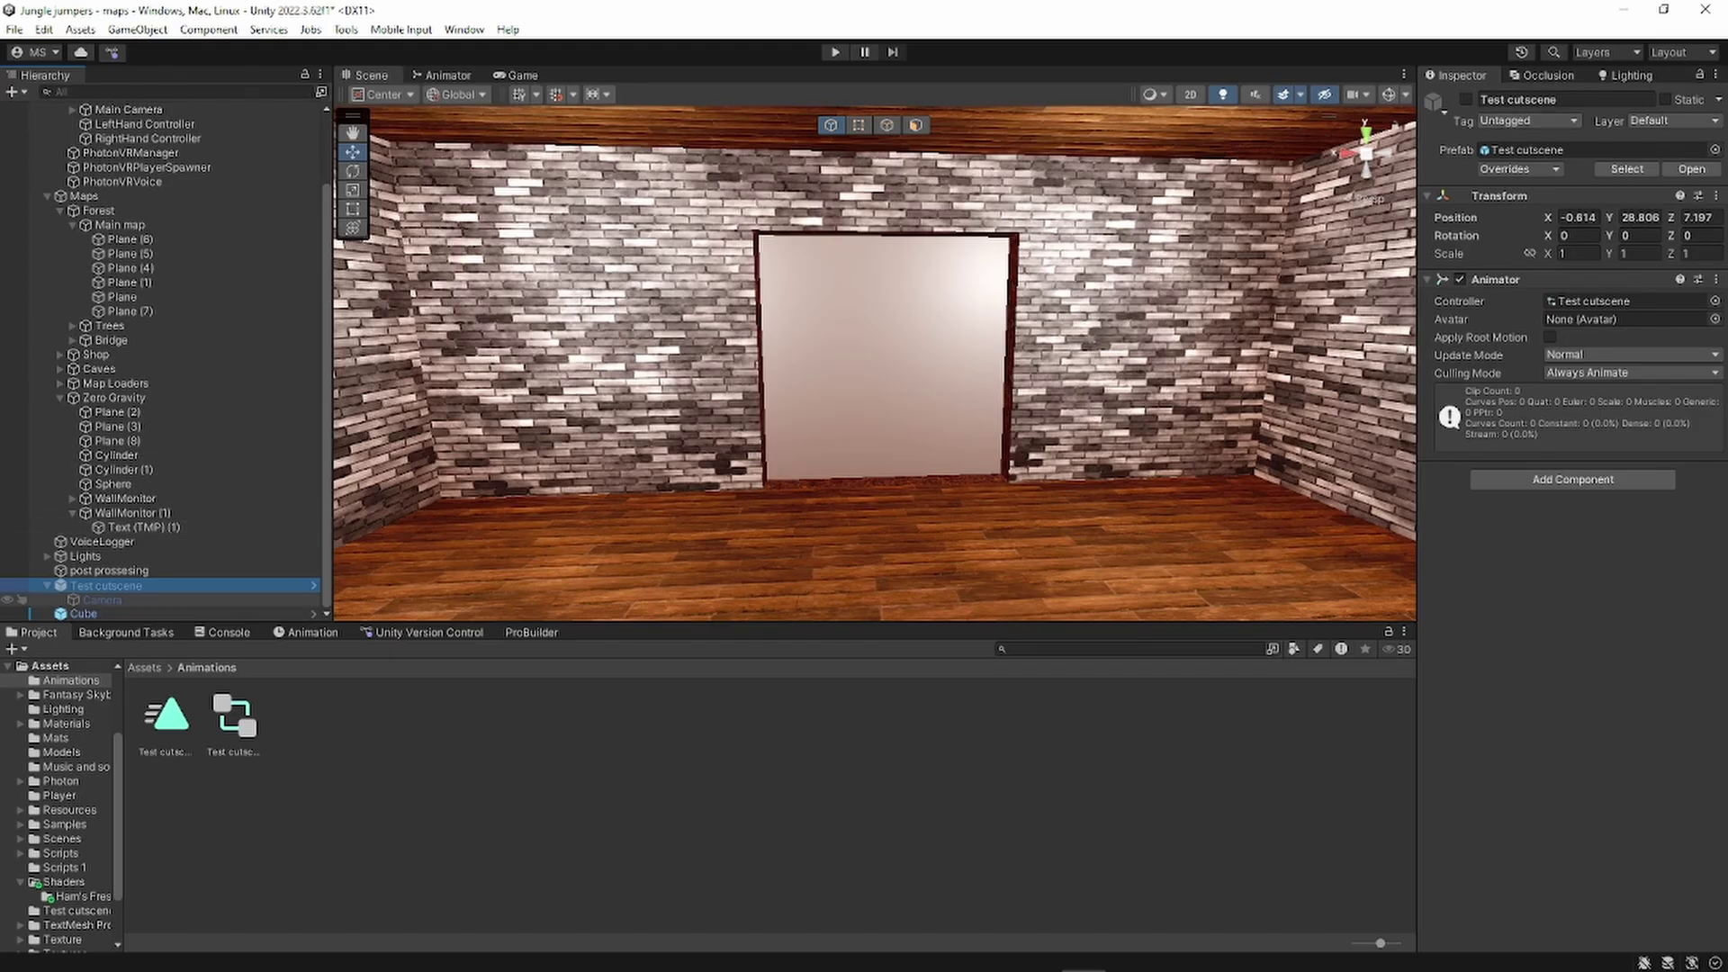
click(90, 614)
drag(106, 585, 1611, 888)
scroll(1611, 888, down, 1)
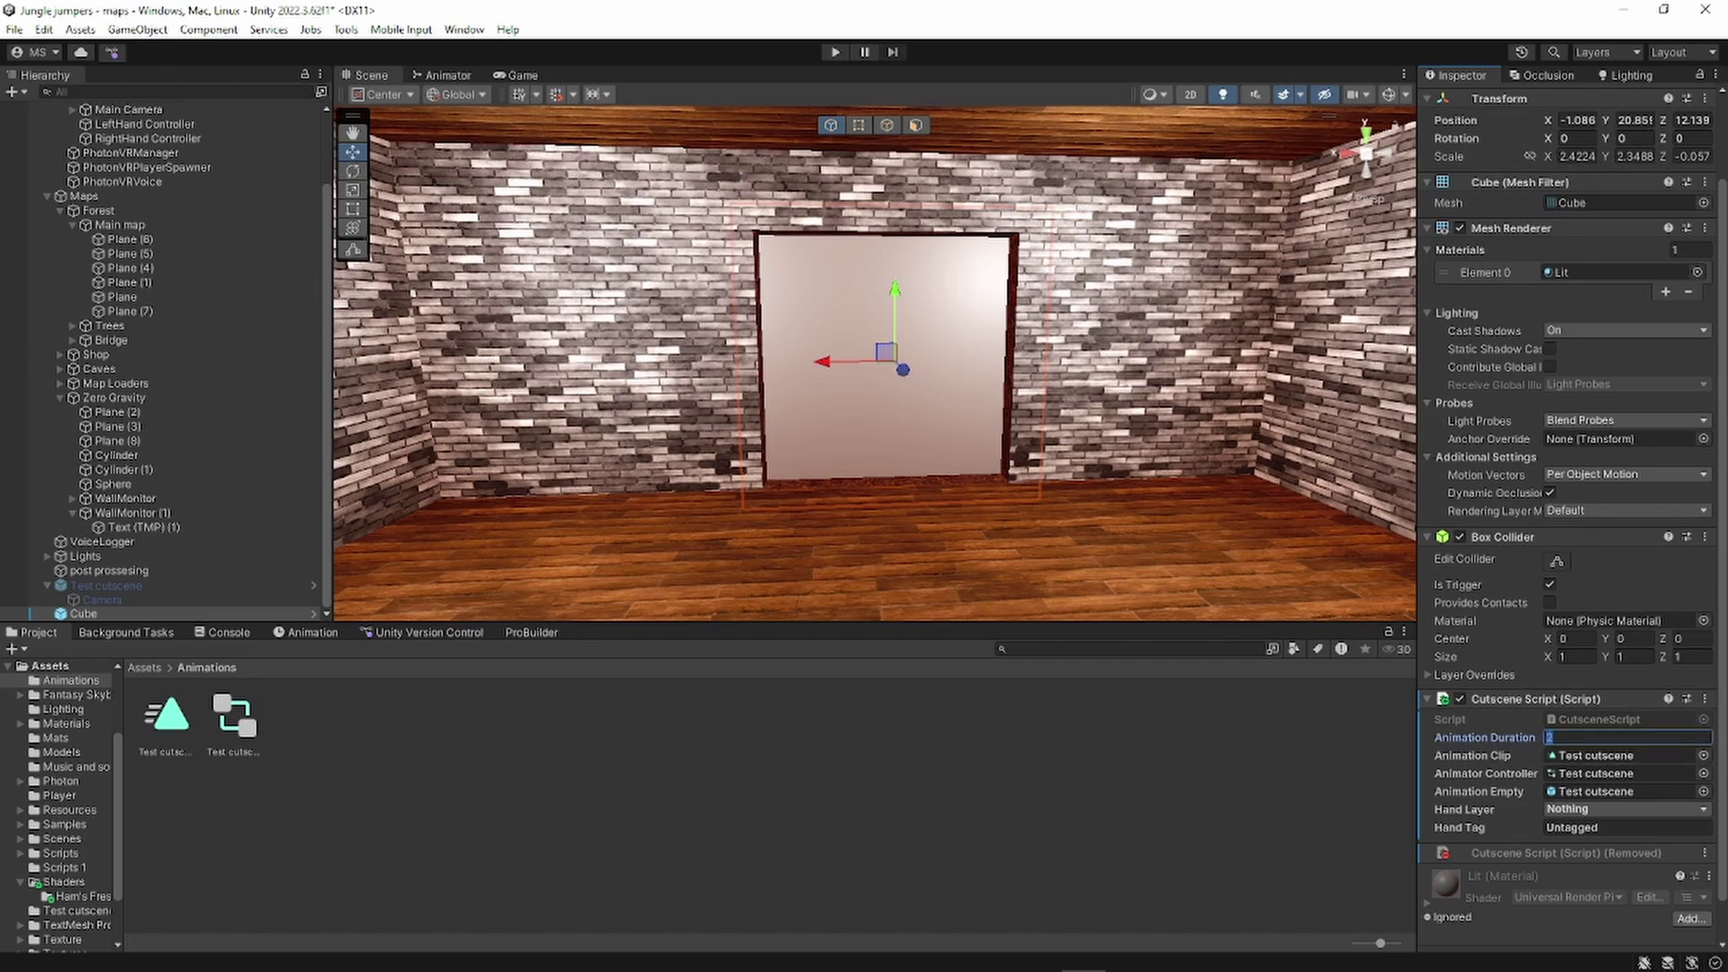
text(6)
- Run the scene in Play mode, check it in the Scene view, and stop it
key(ctrl+p)
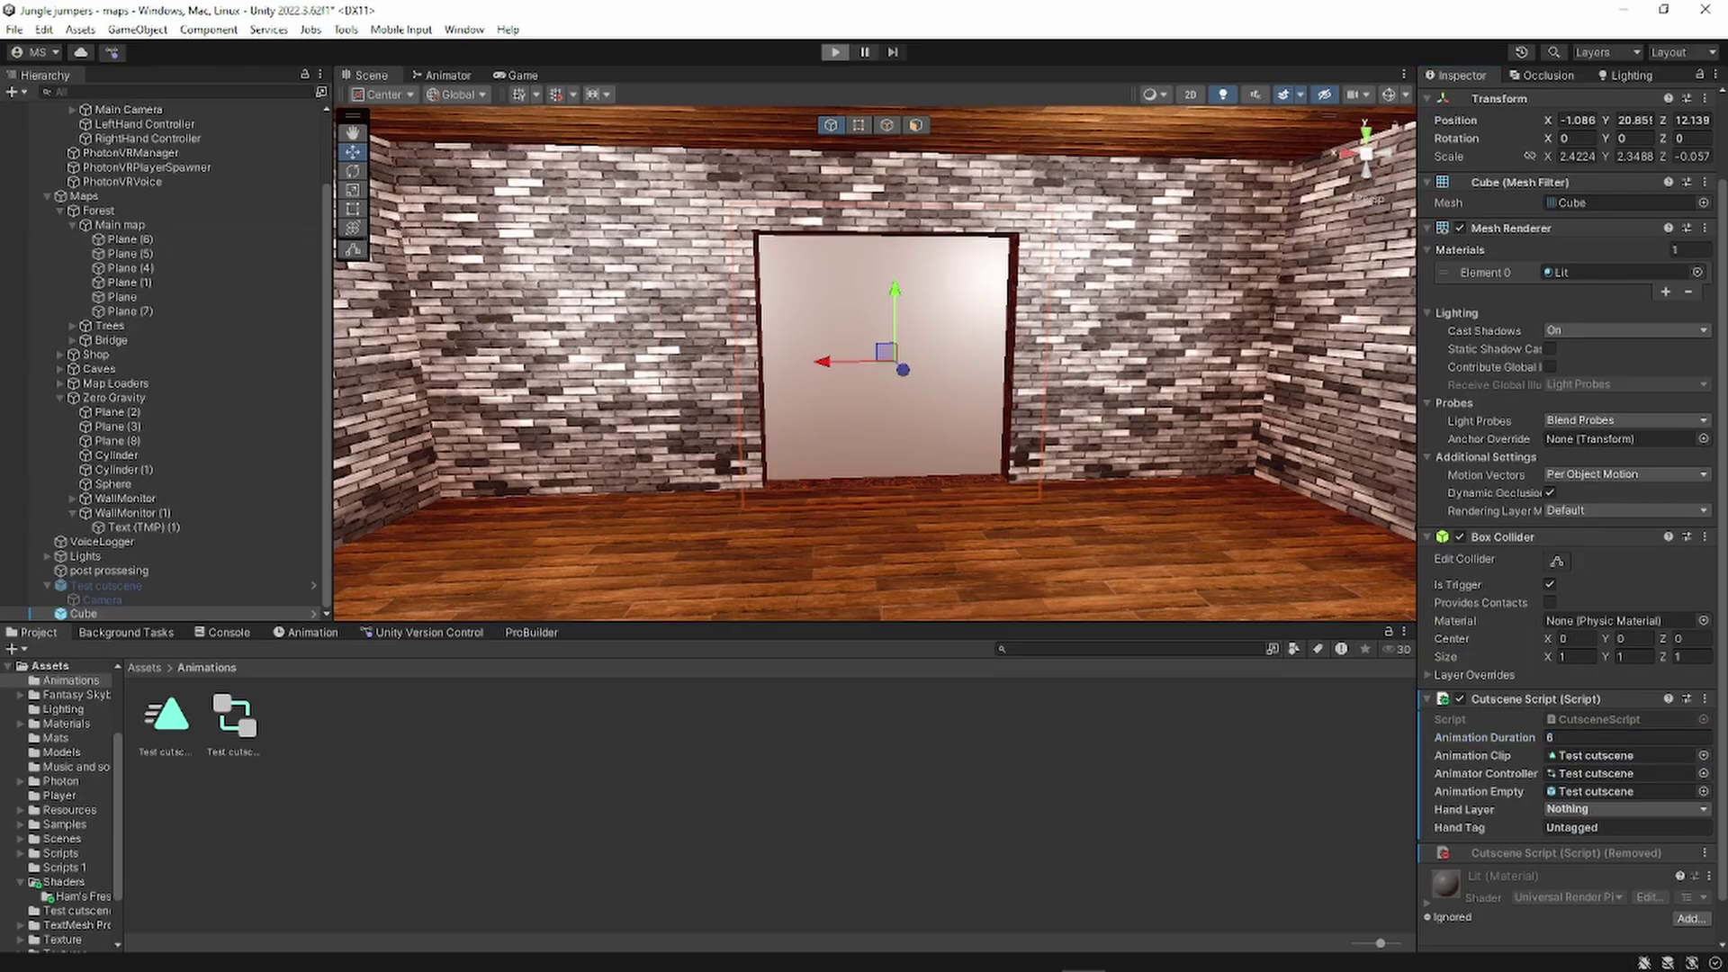
key(Return)
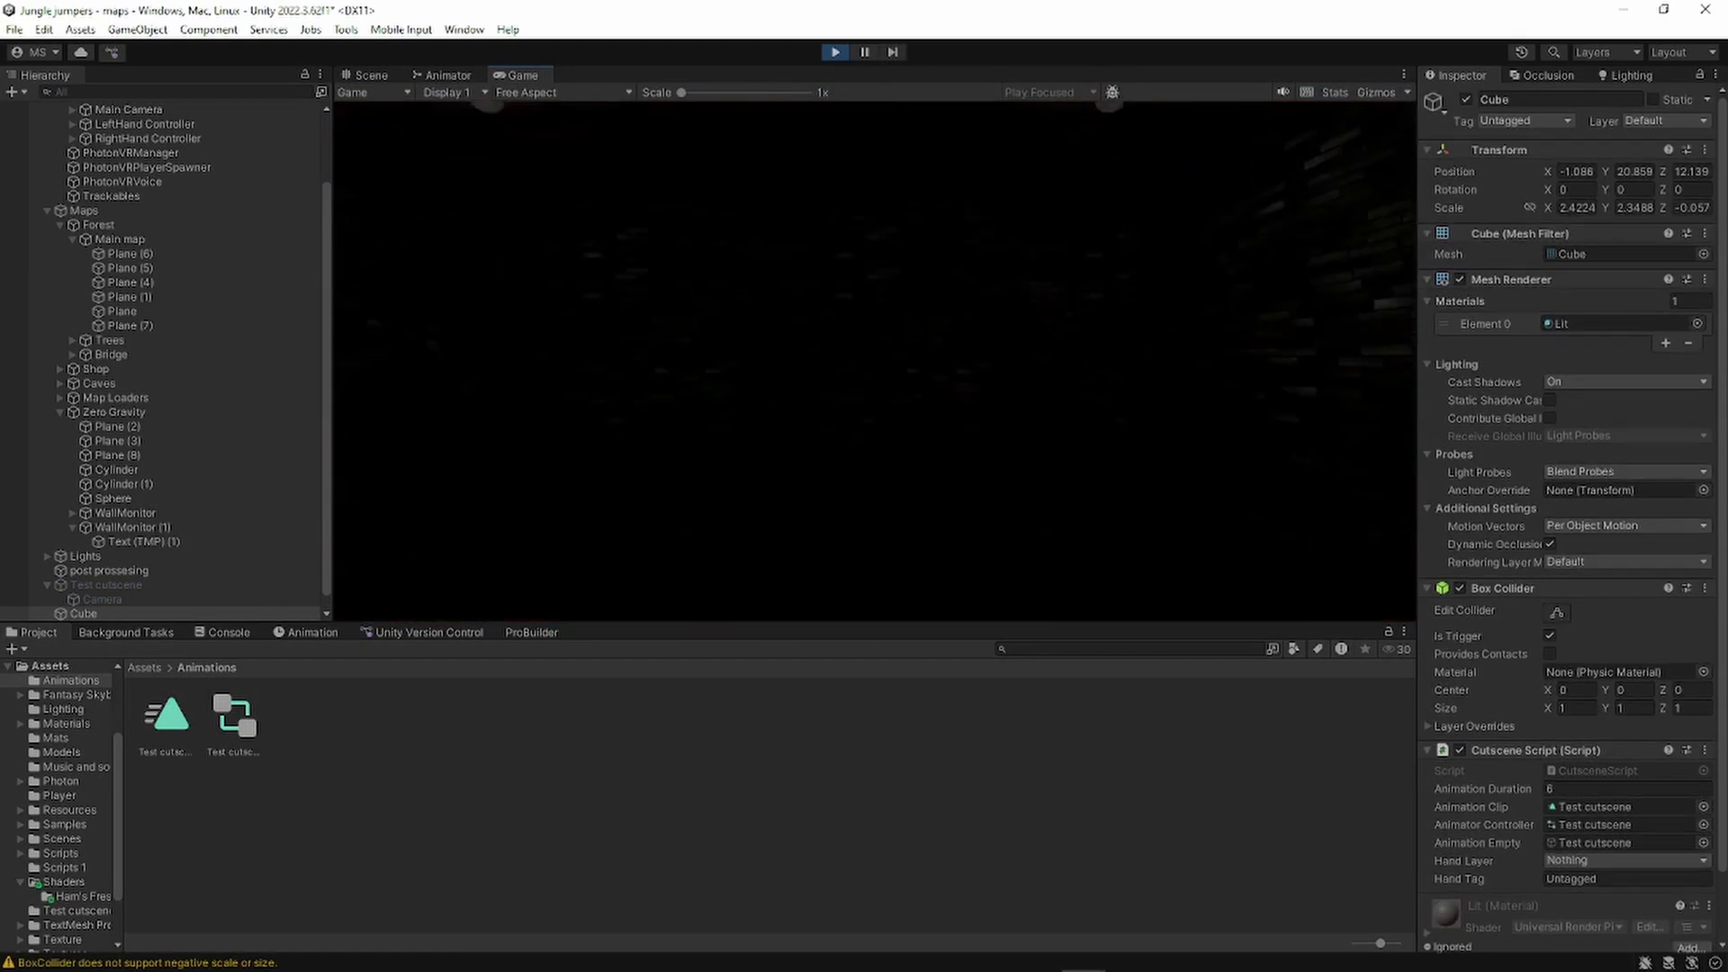
click(370, 76)
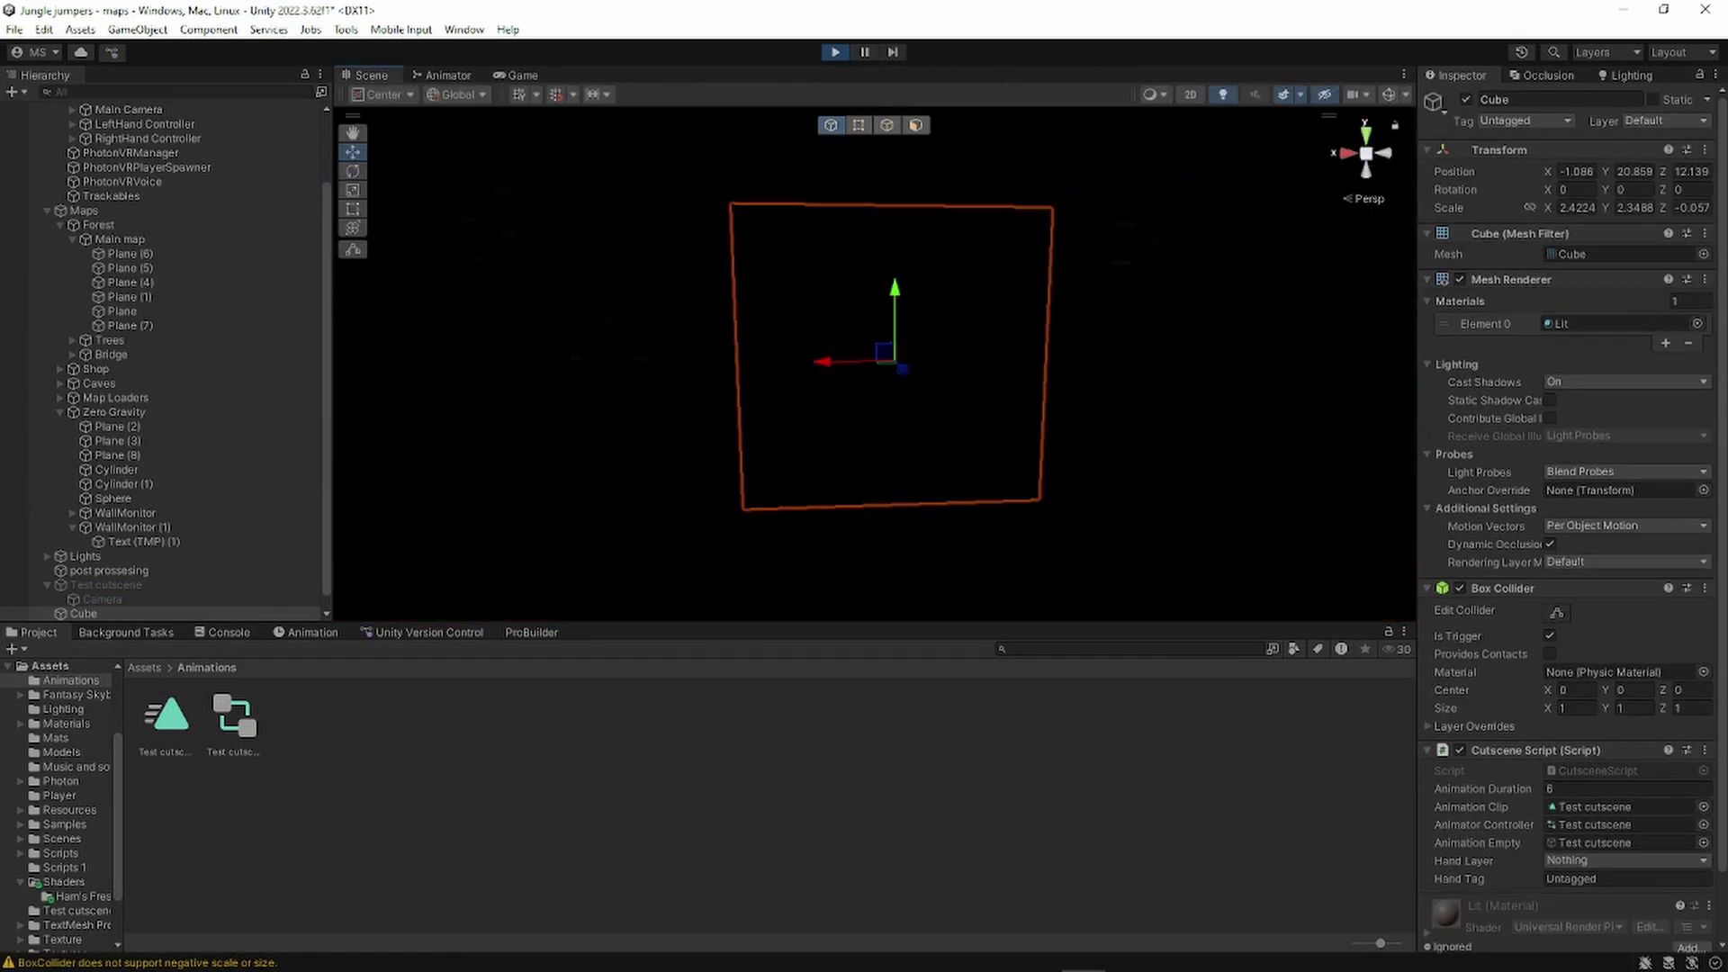
click(1223, 94)
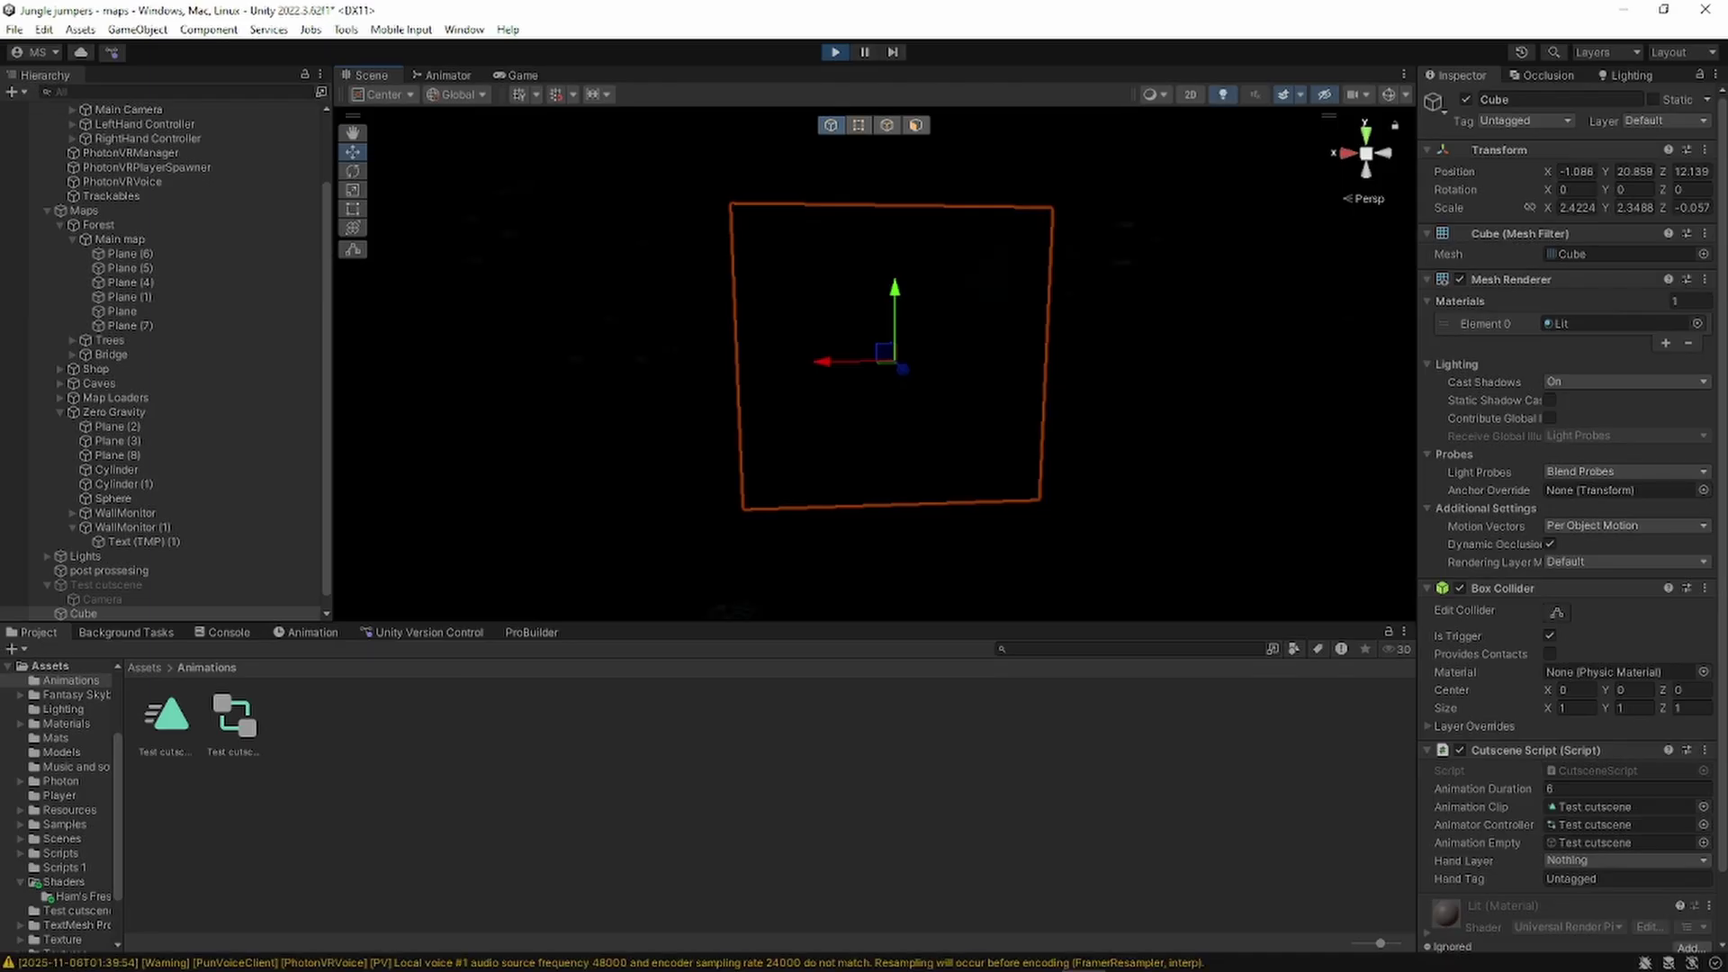
key(ctrl+p)
- Deactivate the glowing black hole Sphere in the Zero Gravity map
right_drag(875, 364, 829, 416)
click(828, 423)
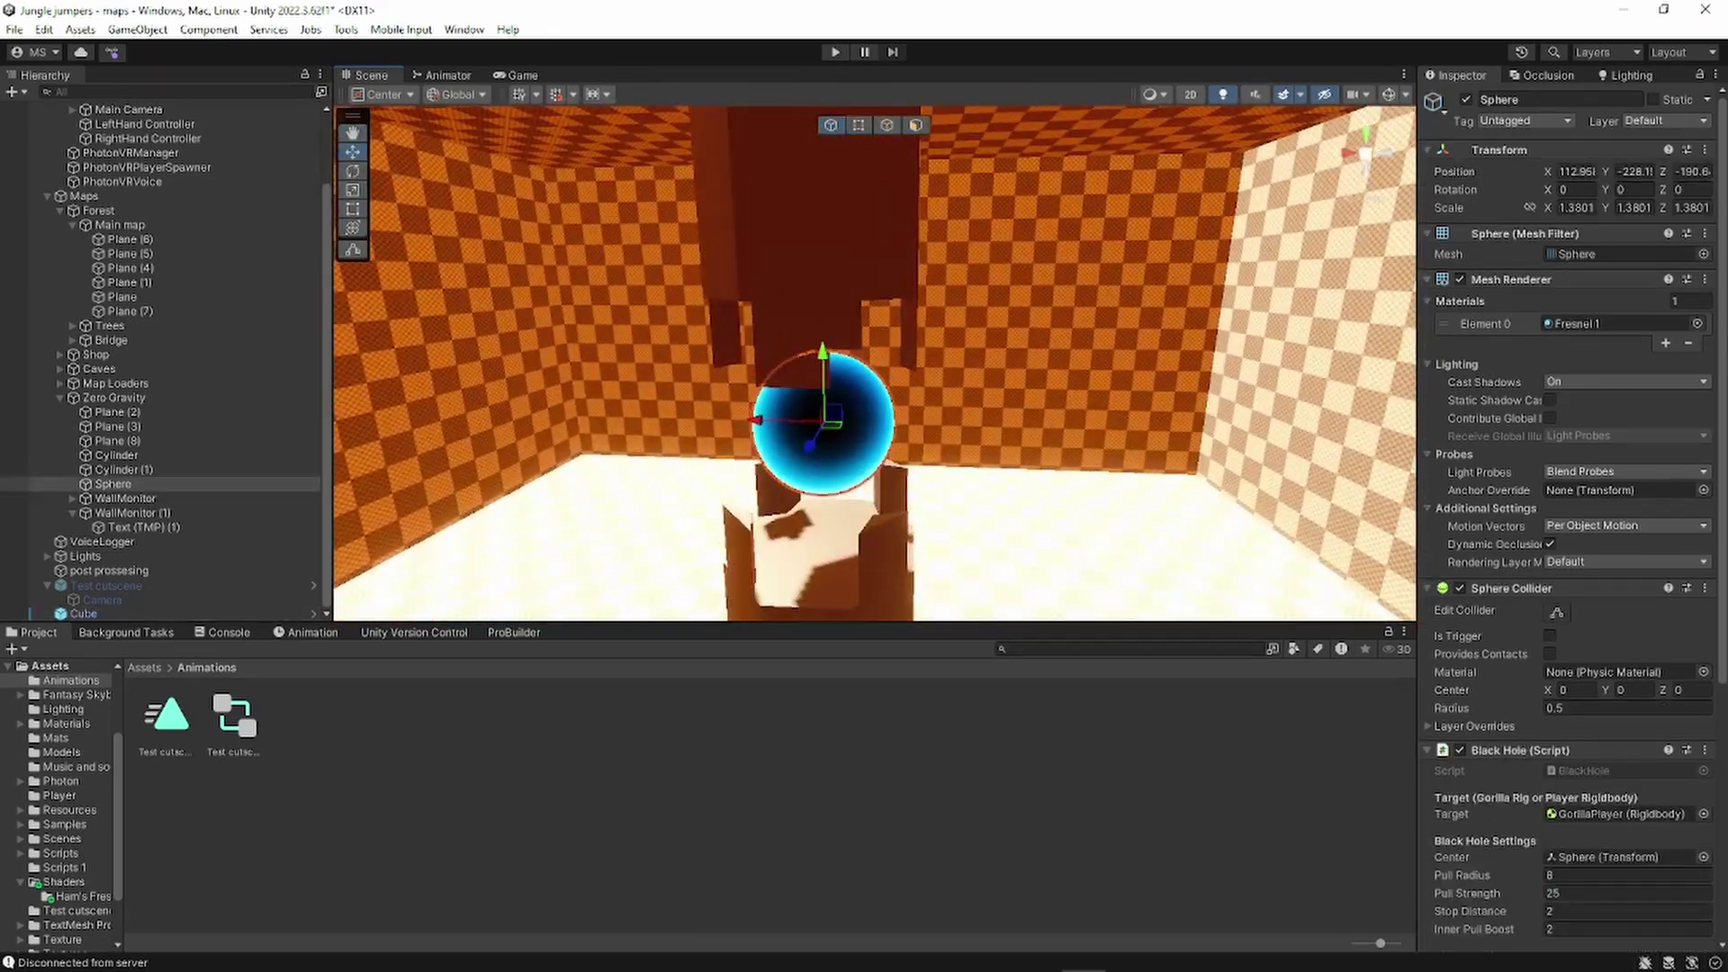
click(1466, 100)
click(1080, 360)
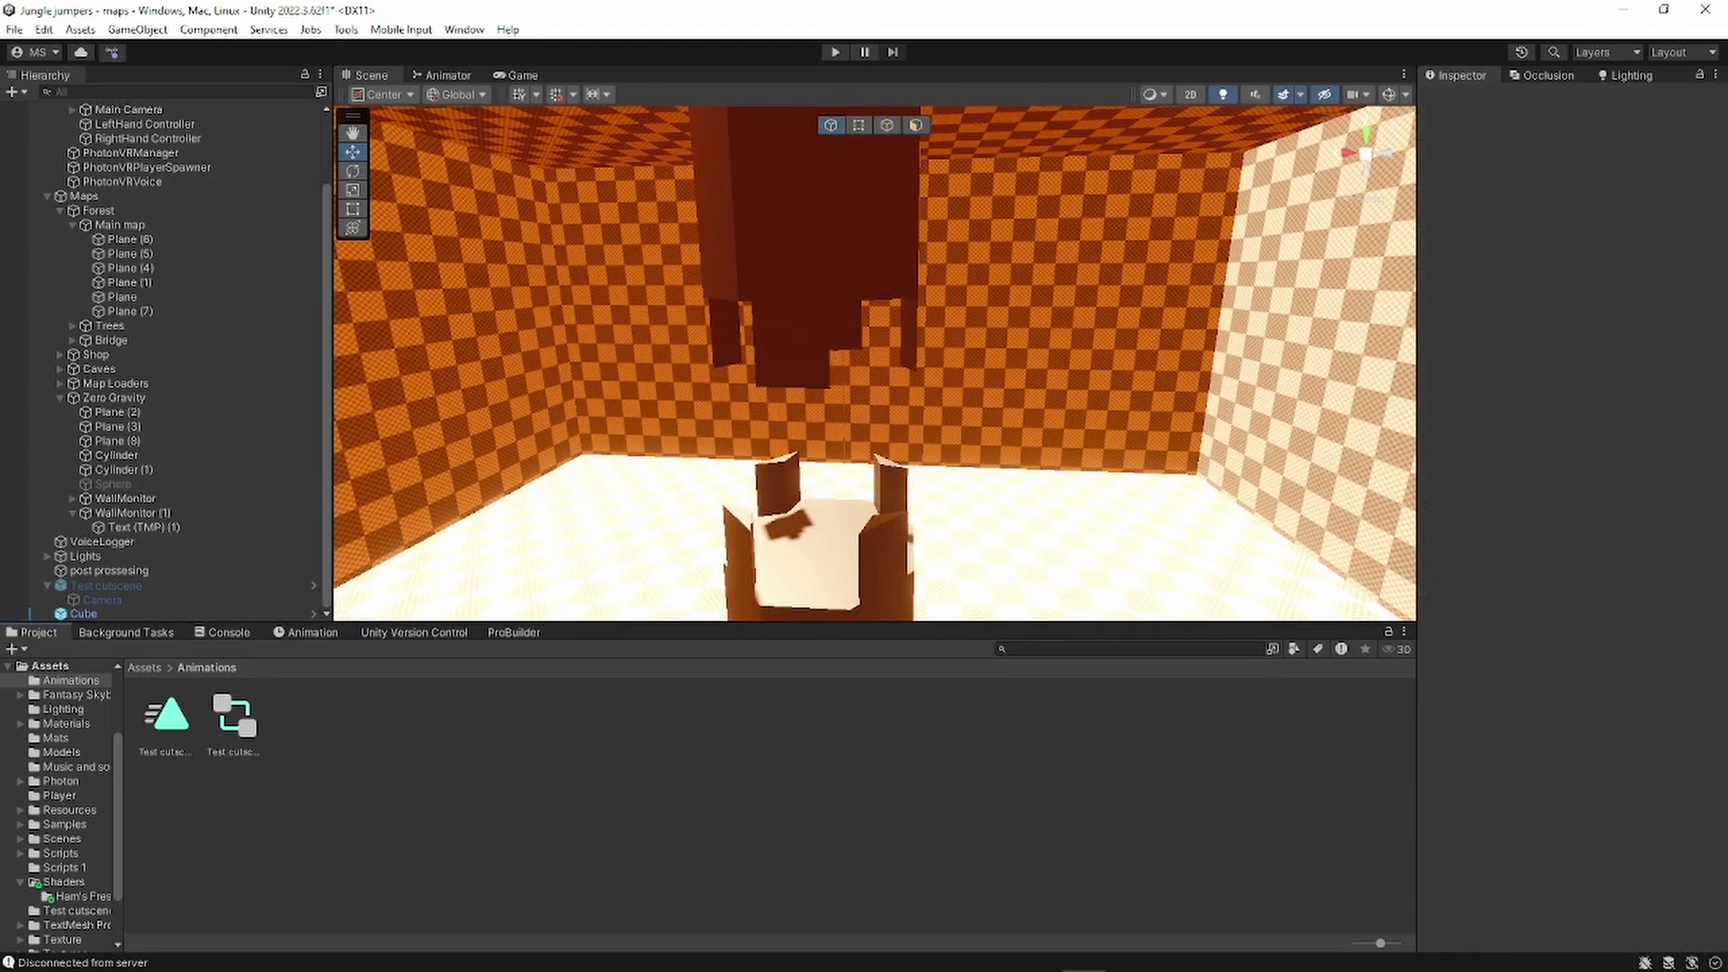
- Run the scene in Play mode and move GorillaPlayer close to the Cube in the doorway
right_drag(990, 360, 1354, 369)
key(ctrl+p)
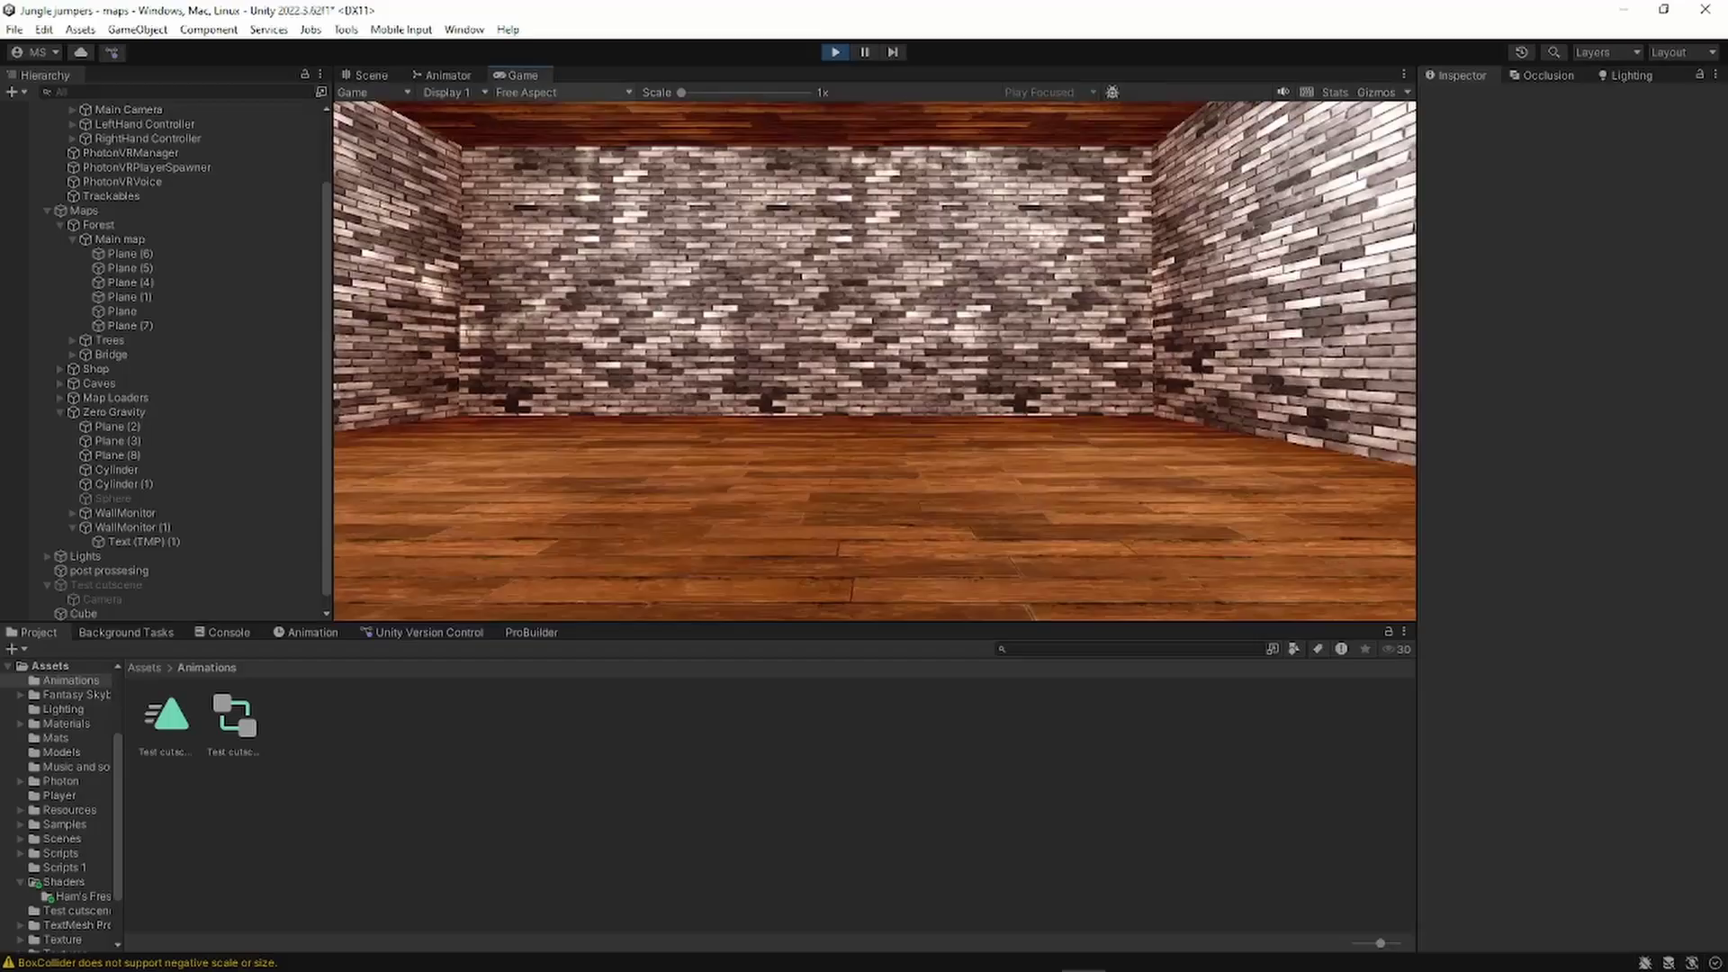
click(370, 76)
right_drag(864, 342, 180, 311)
scroll(135, 225, up, 2)
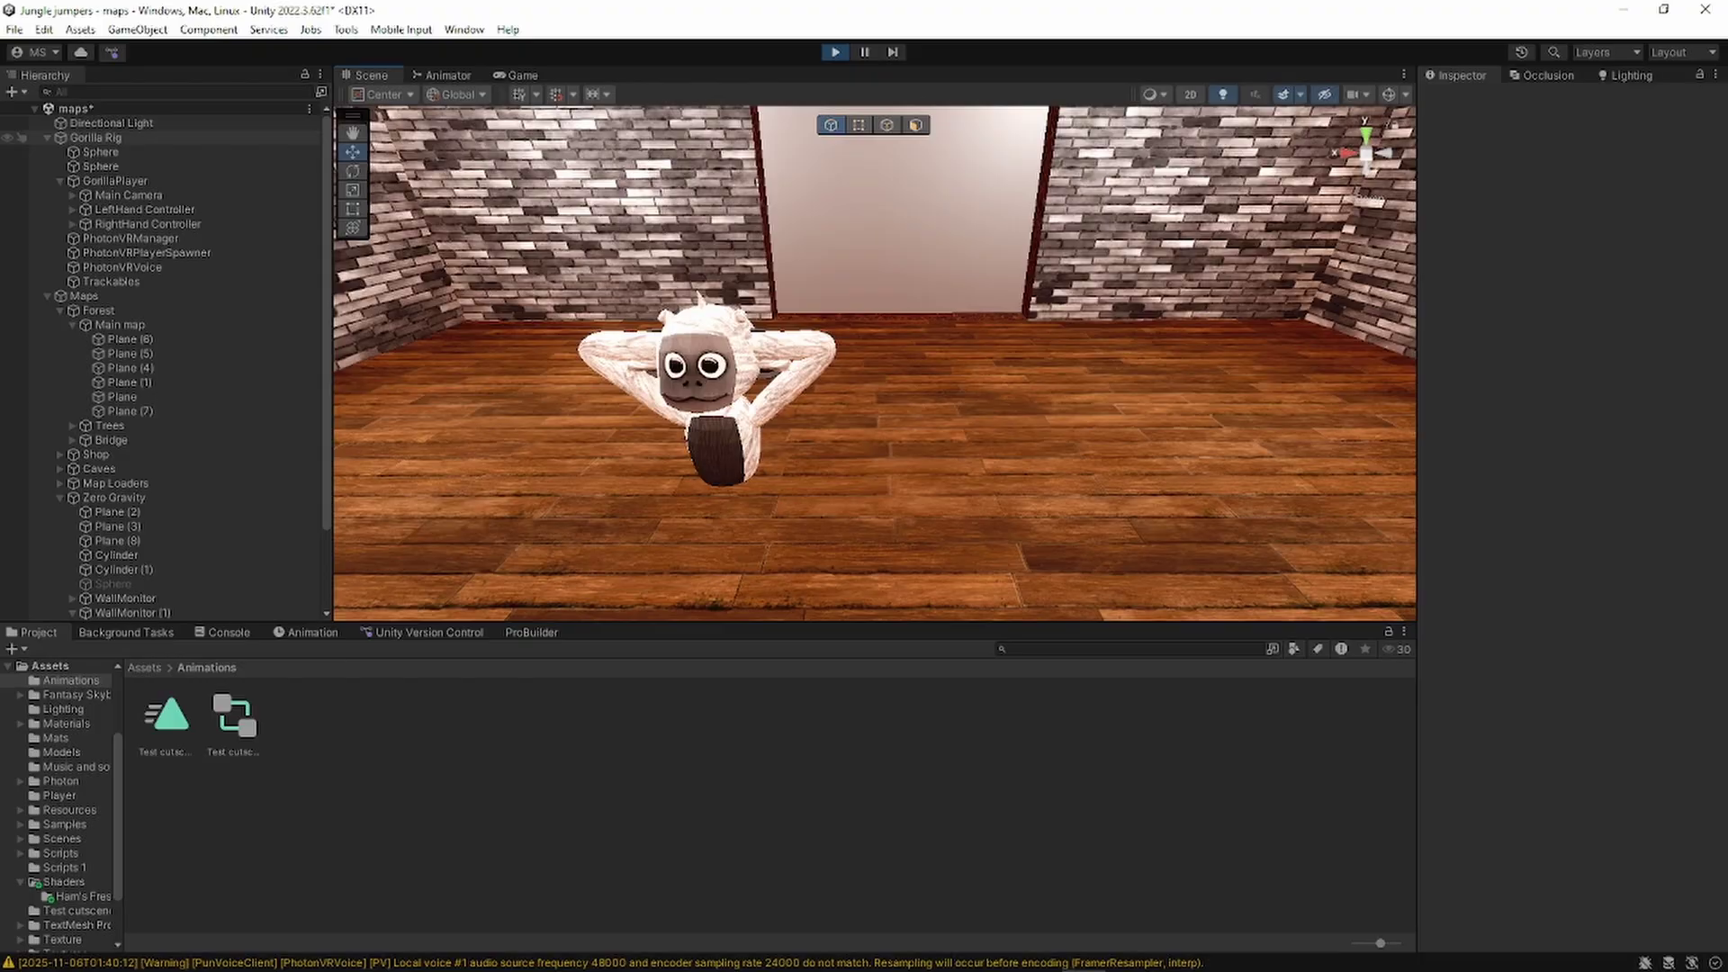
click(108, 137)
click(115, 181)
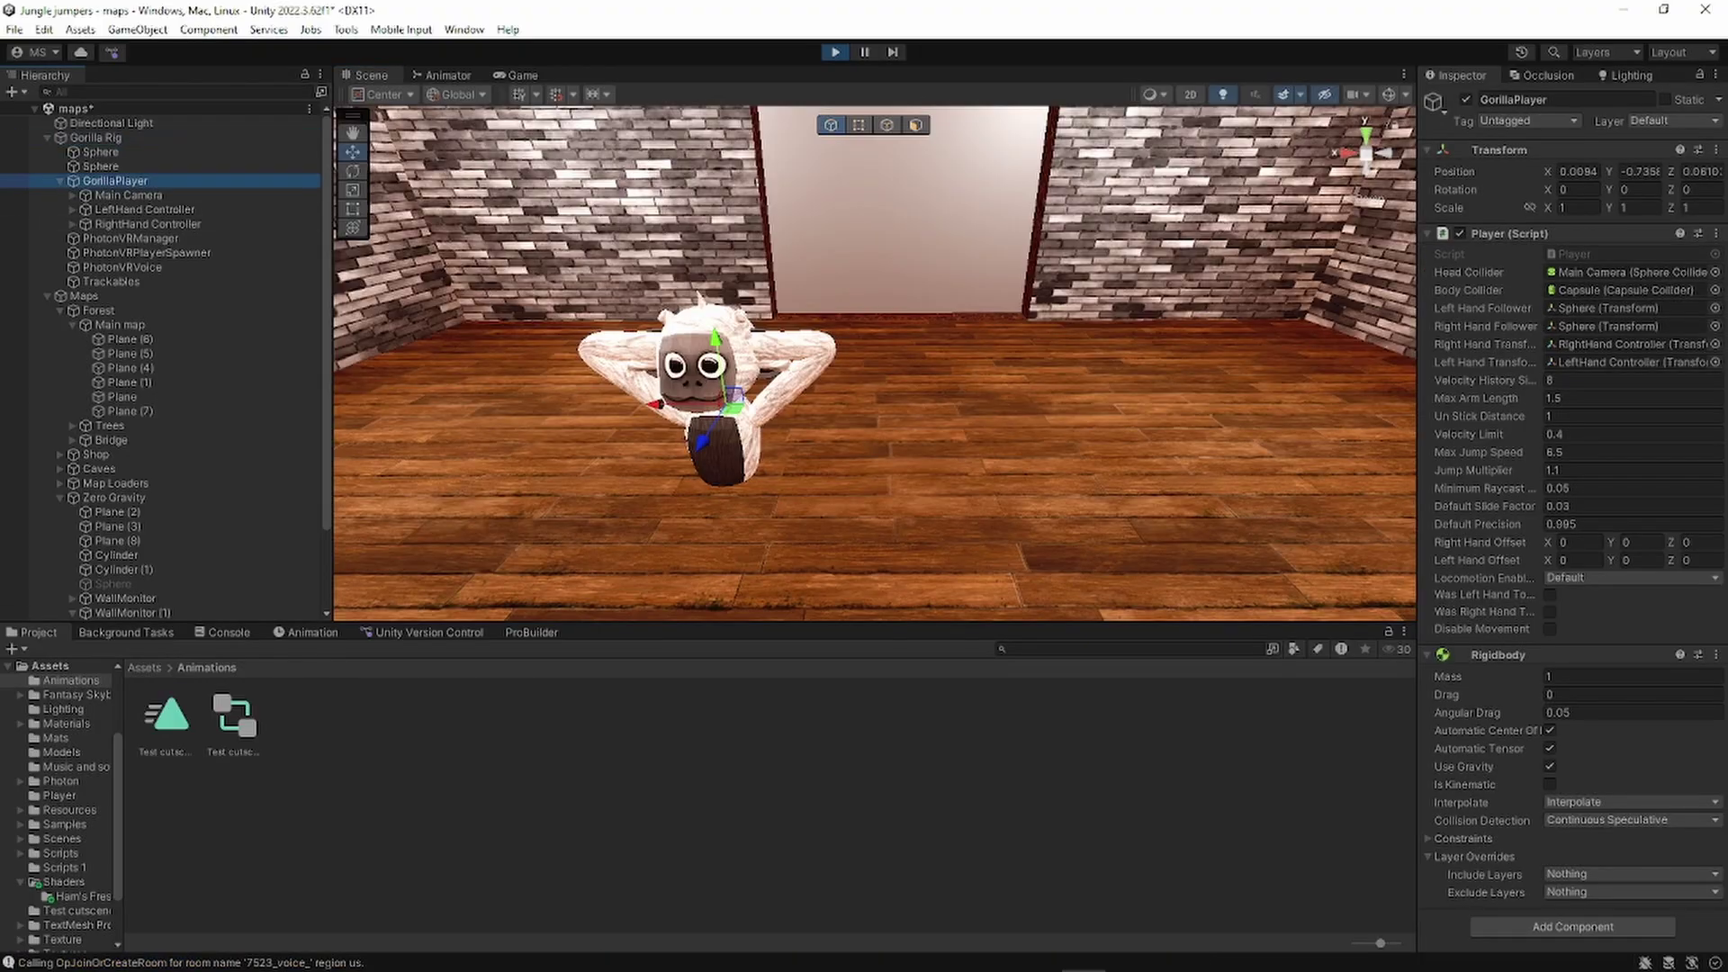
drag(732, 407, 739, 337)
right_drag(739, 337, 486, 328)
key(w)
- Dock an enlarged Game view beneath the Scene view and move the LeftHand Controller into the Cube to trigger the cutscene
drag(518, 75, 810, 558)
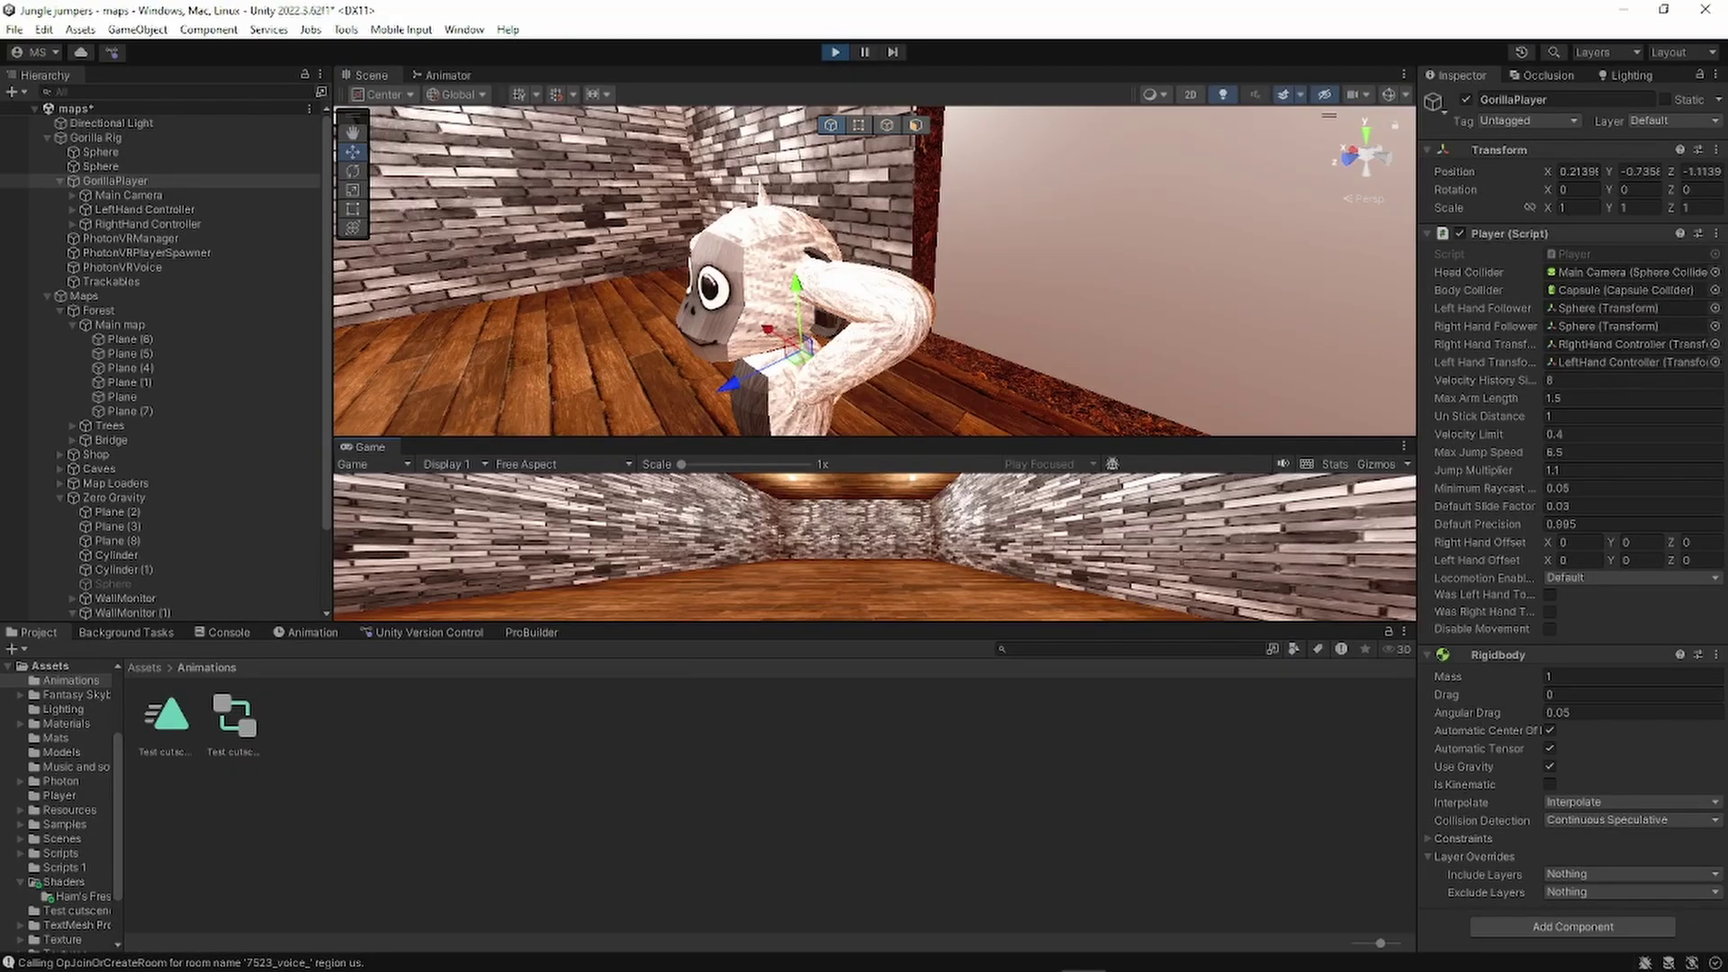
drag(873, 440, 873, 261)
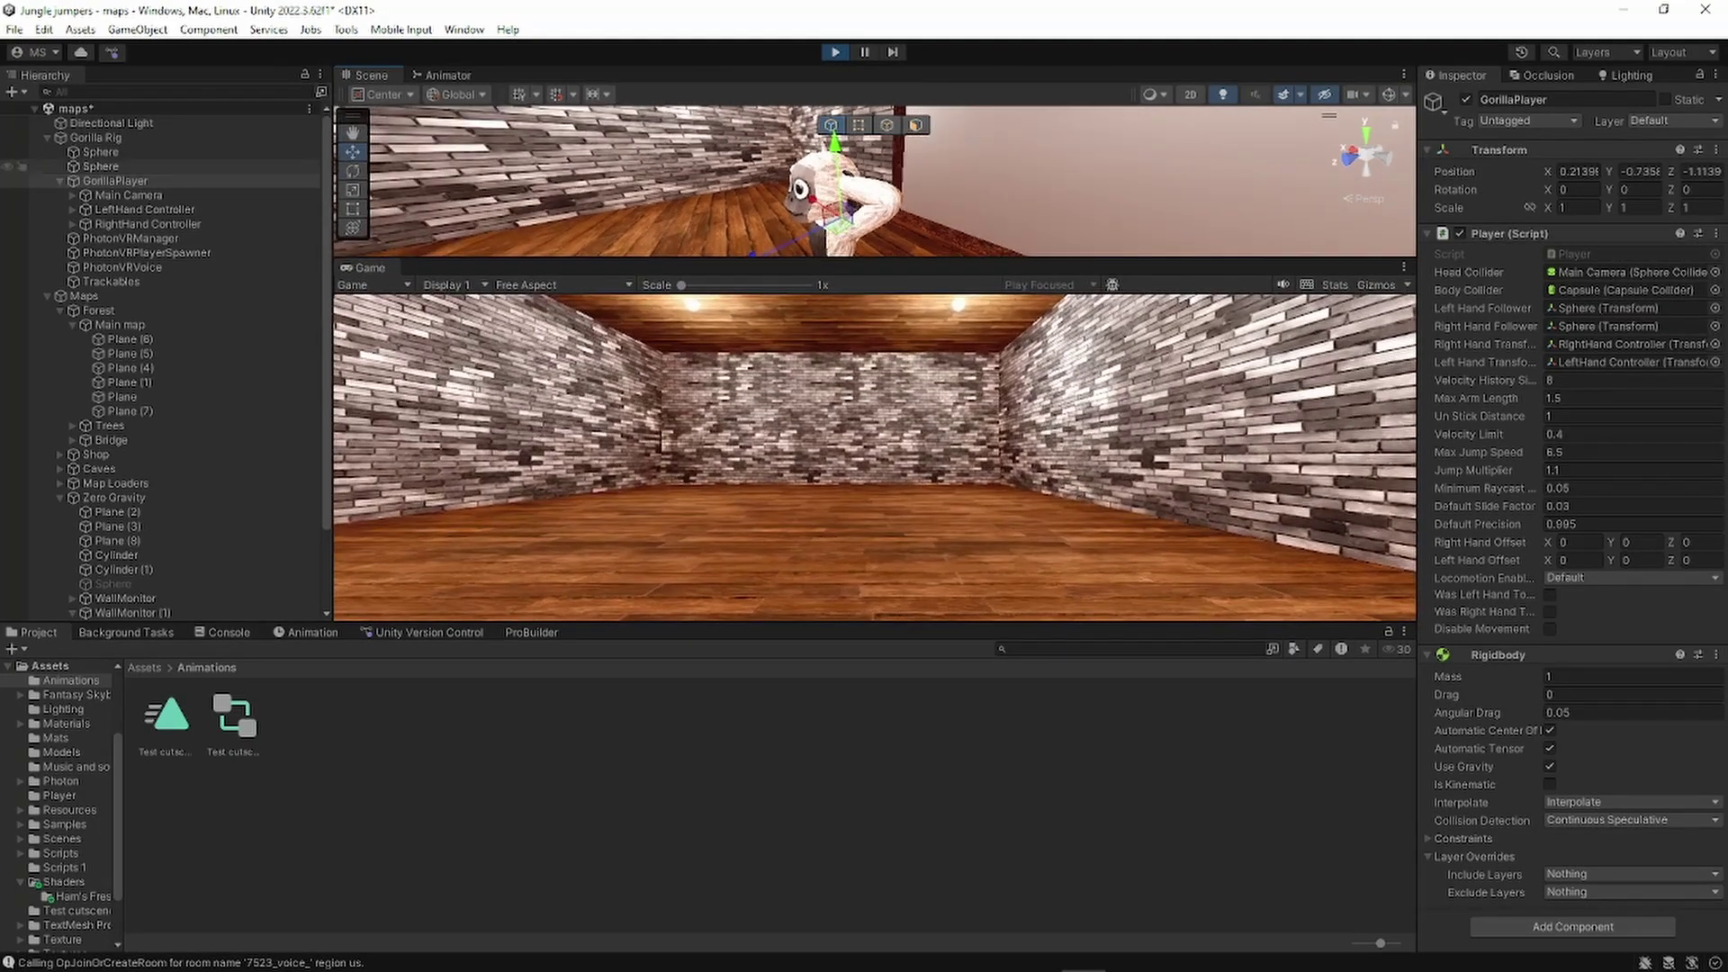
click(144, 210)
drag(722, 206, 883, 193)
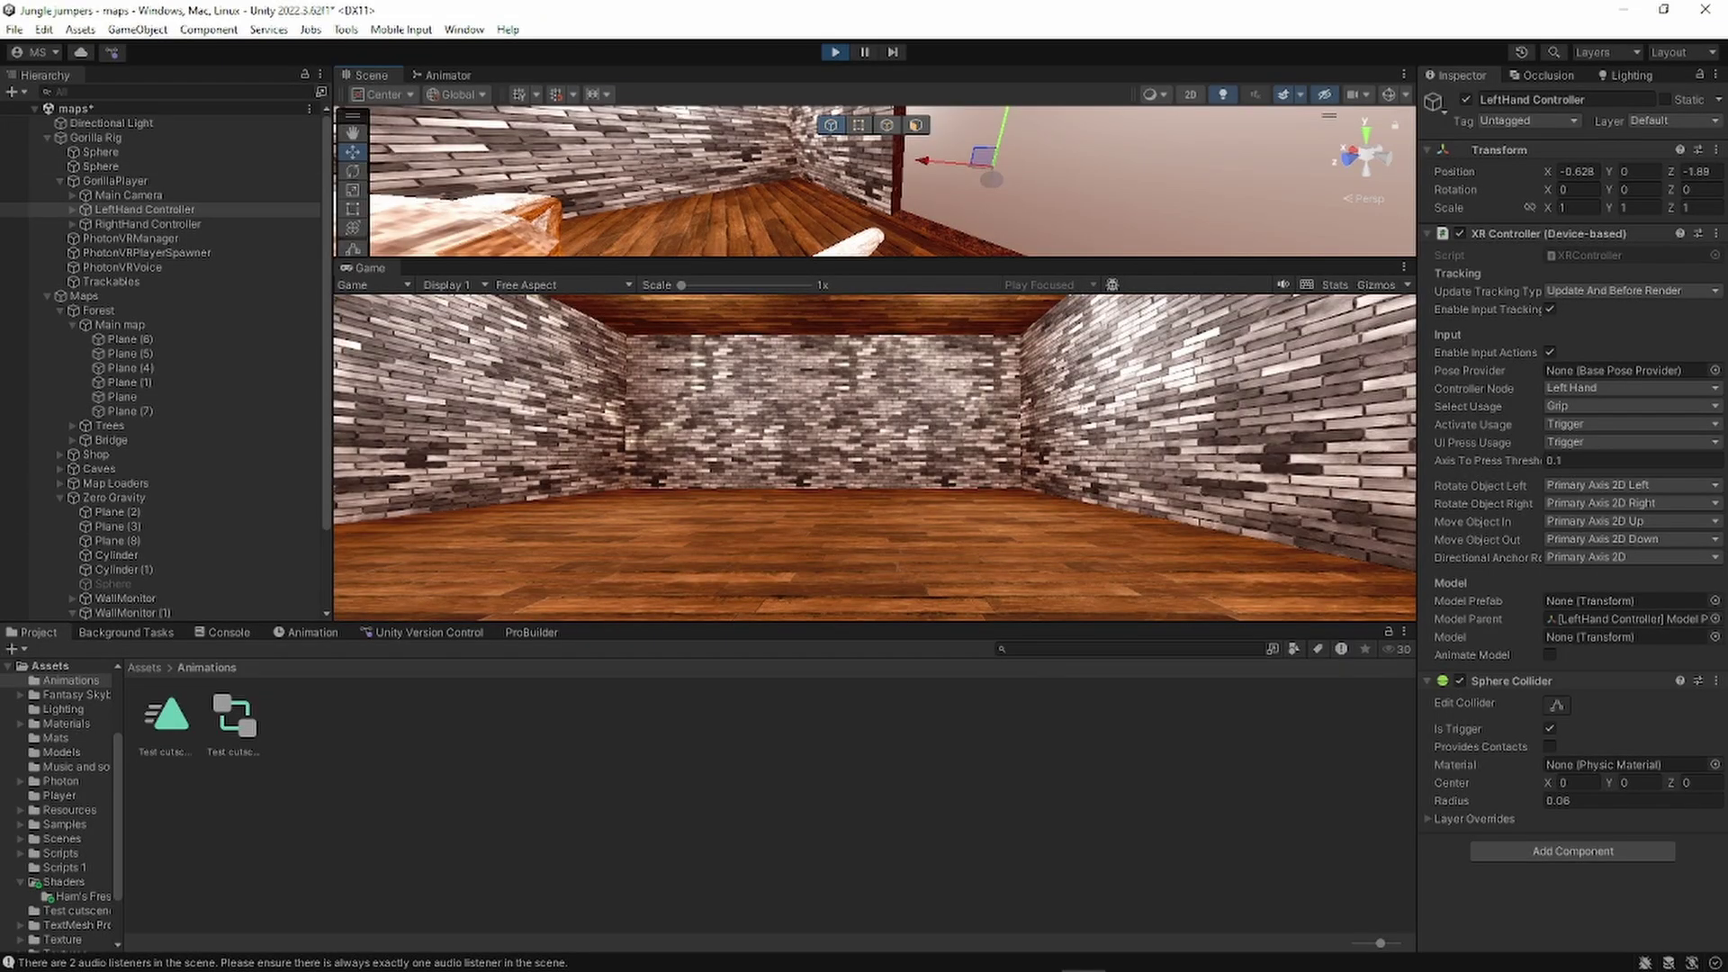
- Exit Play mode and dock the Game view back alongside the Scene and Animator views
key(ctrl+p)
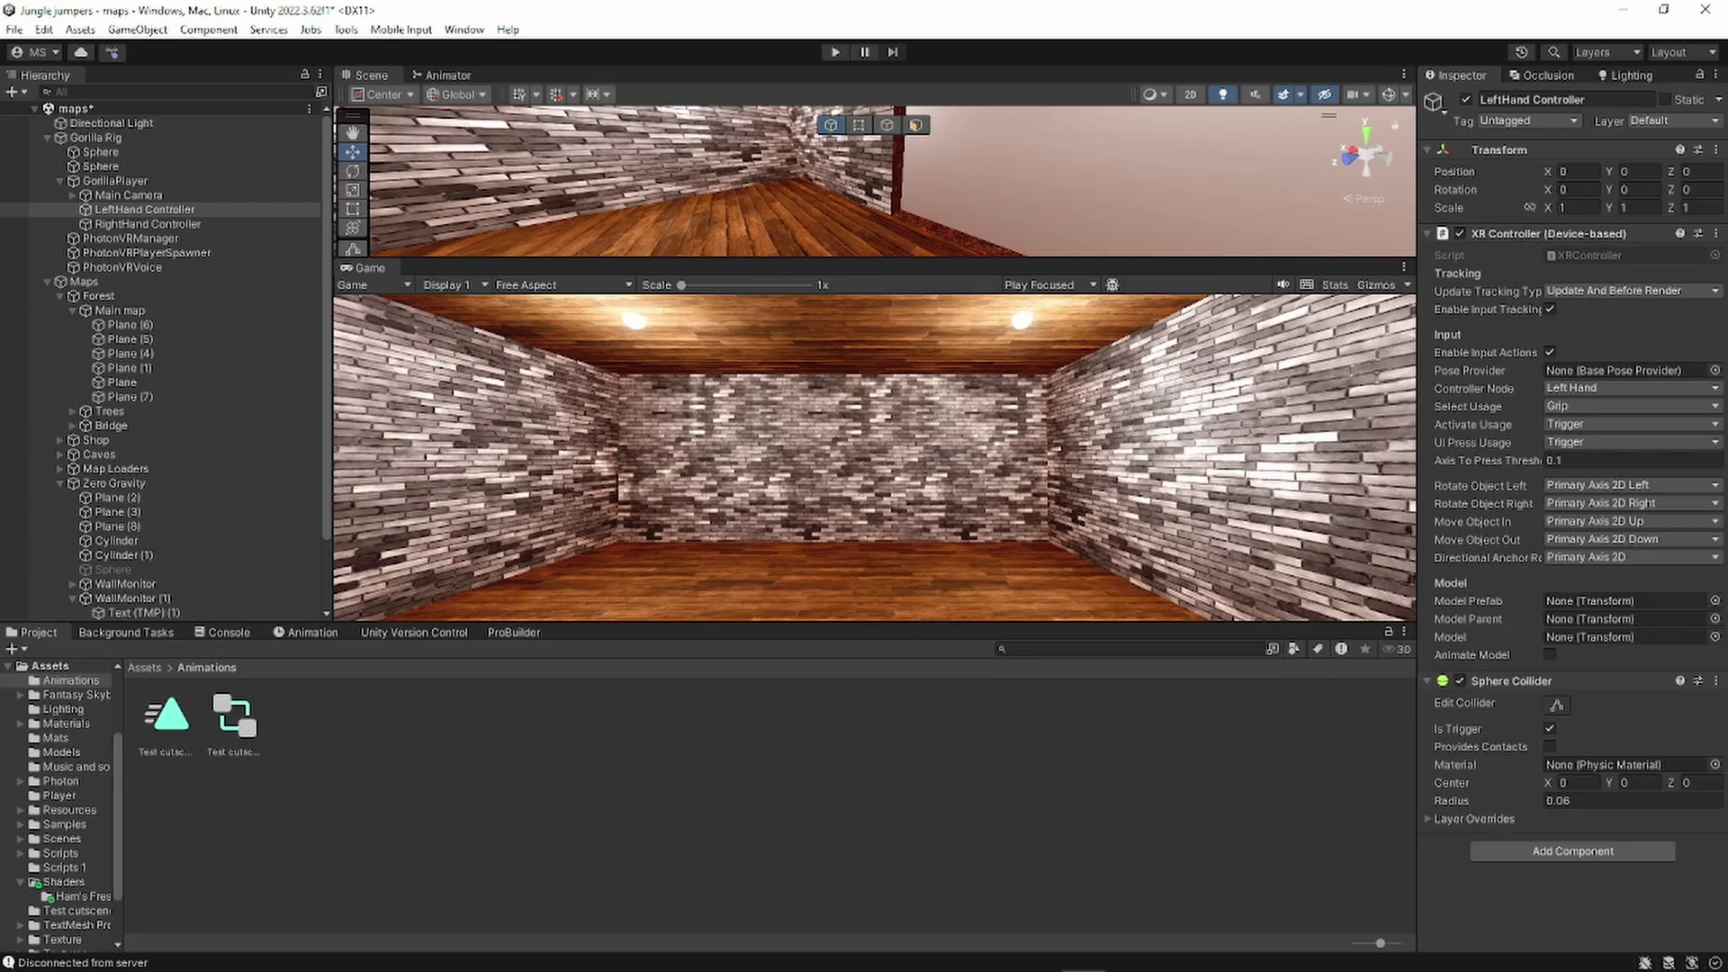
drag(369, 268, 516, 77)
click(367, 76)
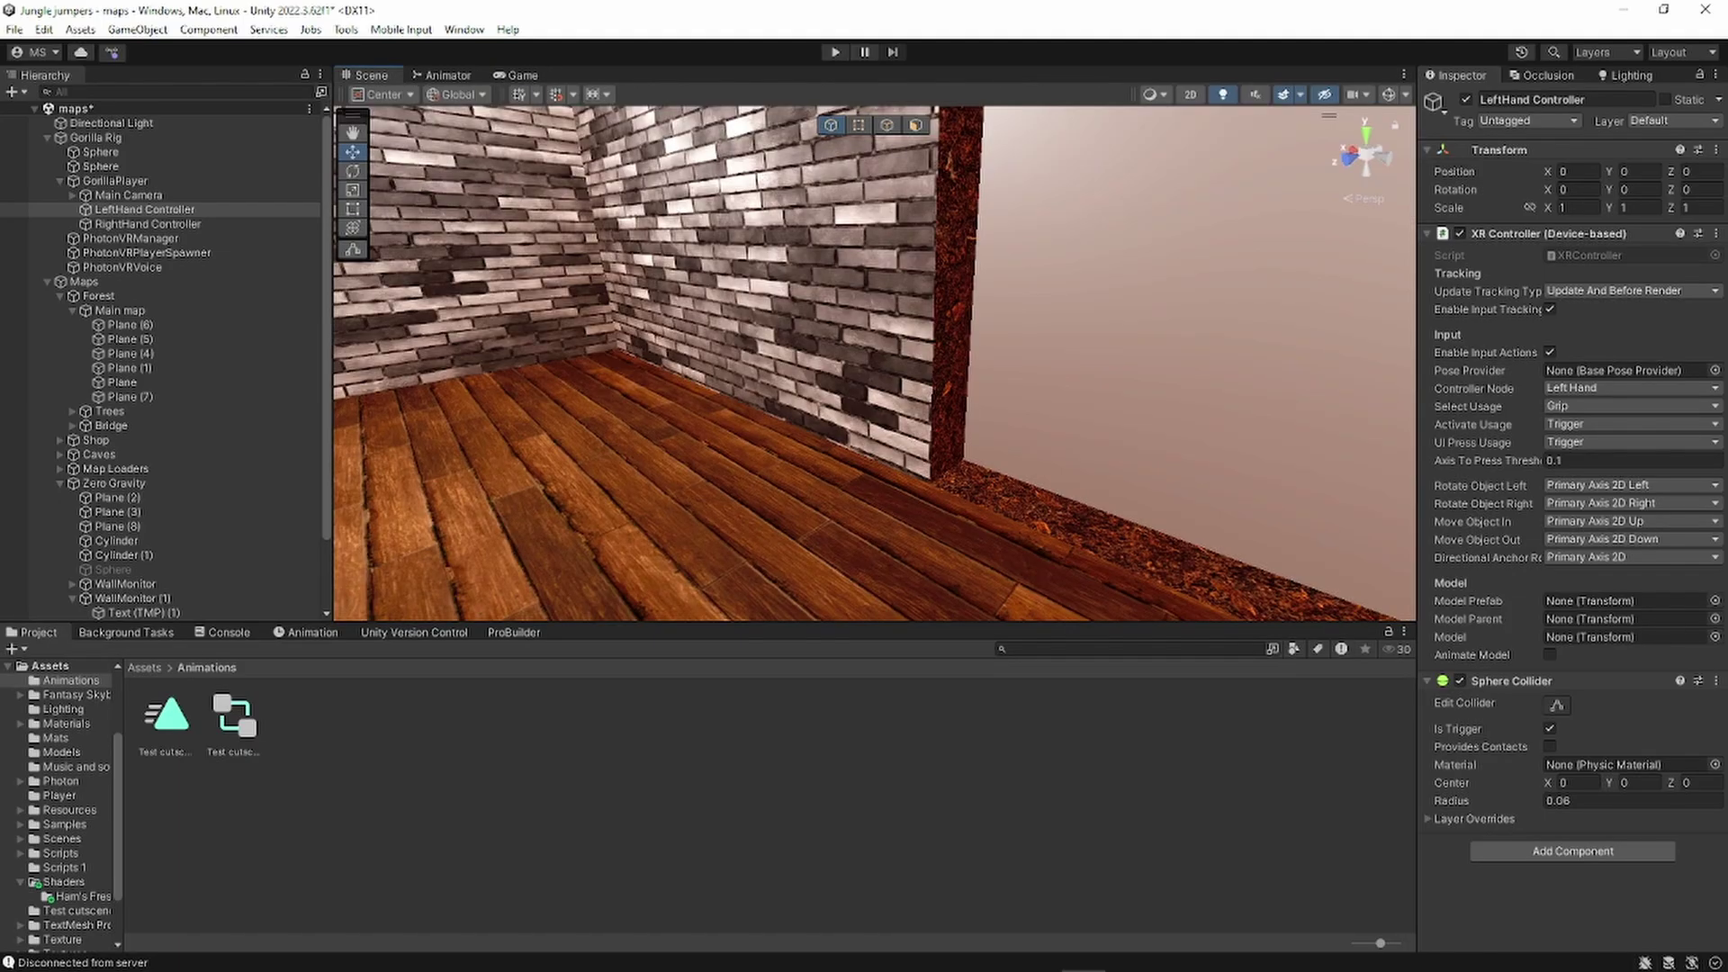
- Deactivate the Cube, then delete it together with the Test cutscene object from the scene
click(1138, 342)
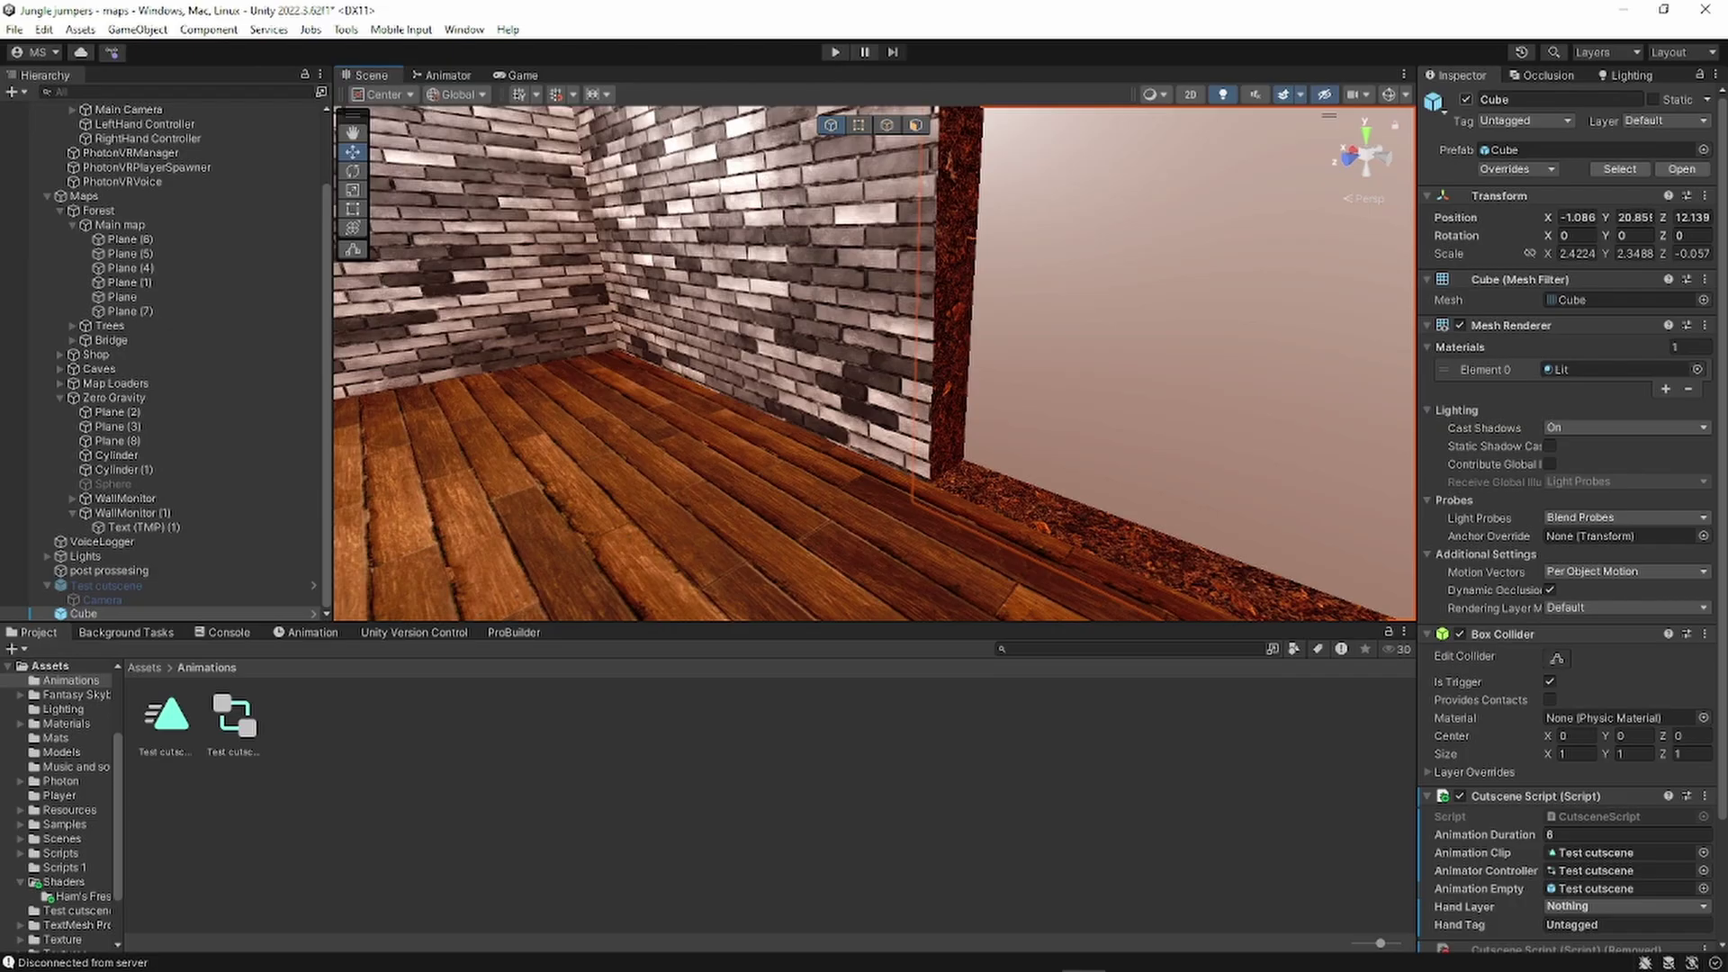
click(1466, 100)
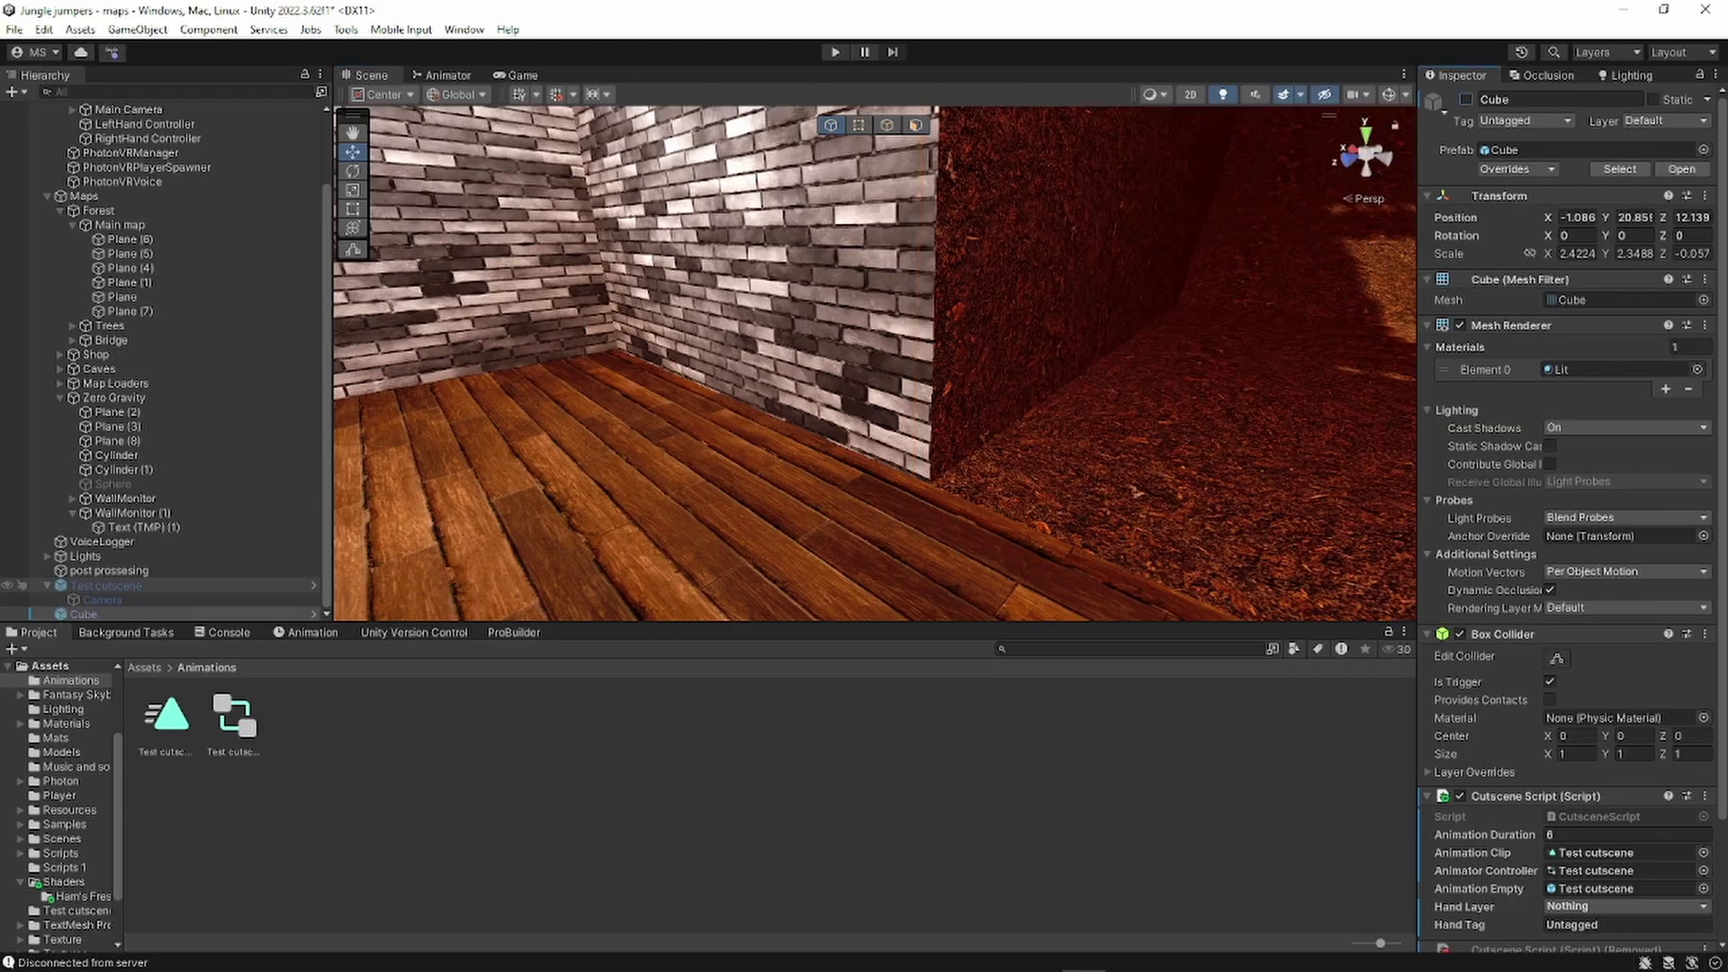
shift+click(106, 585)
right_click(127, 600)
click(180, 426)
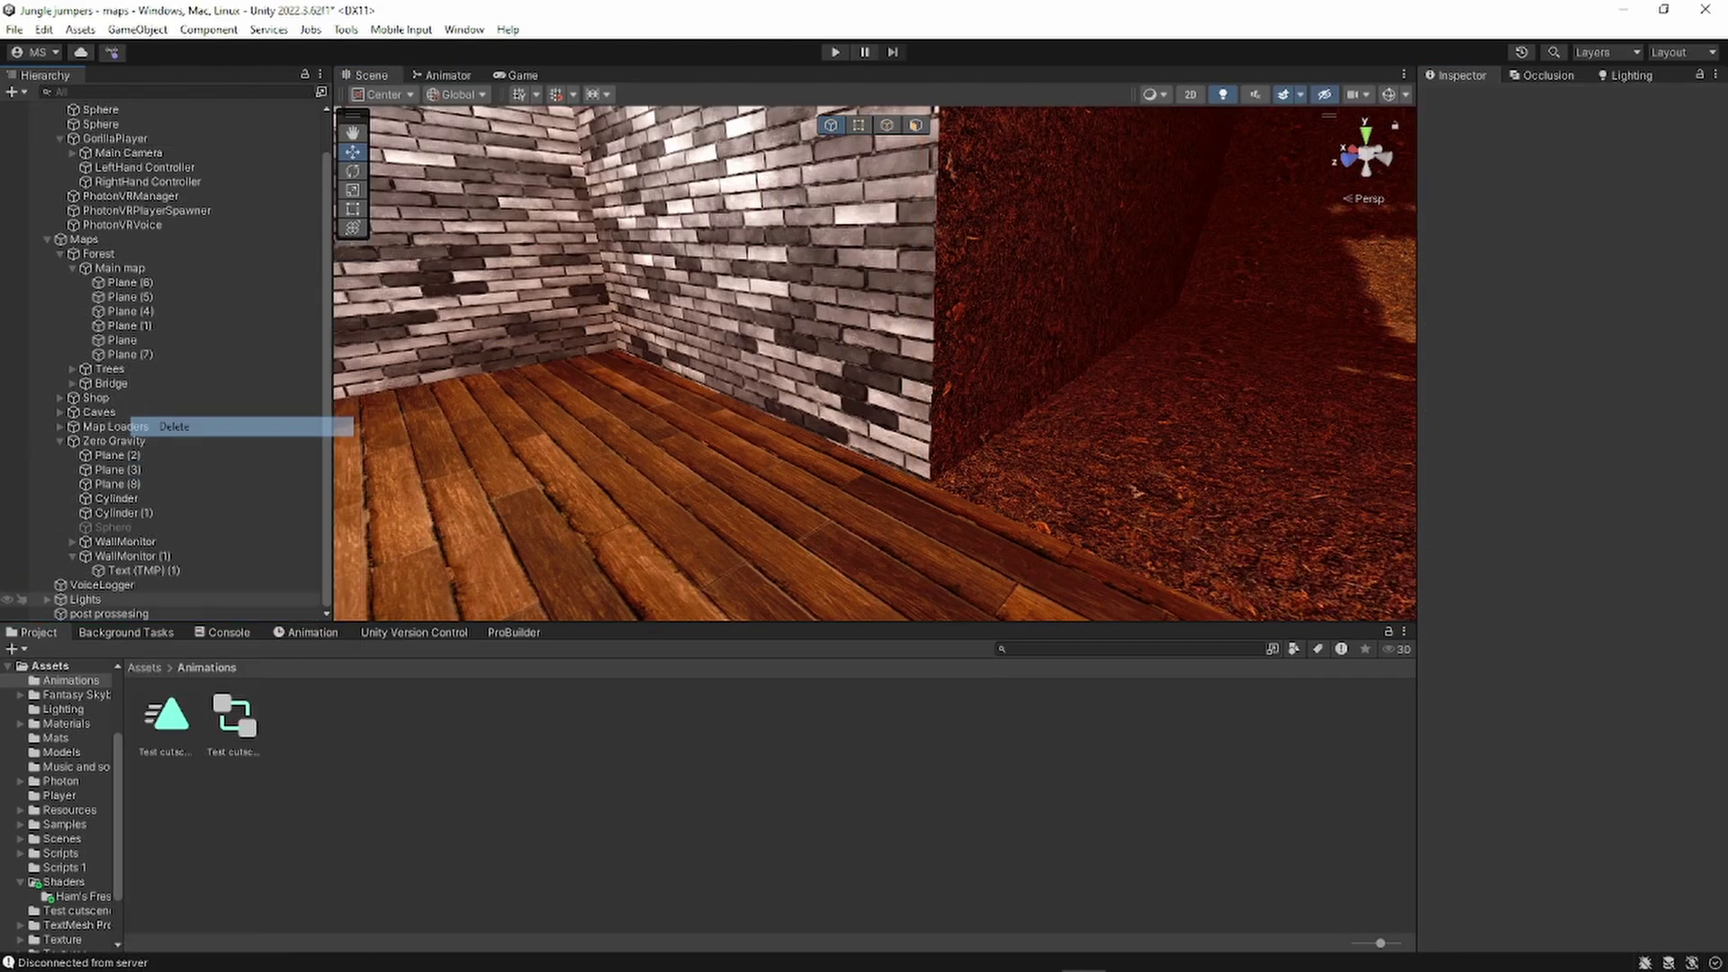
- Return the project browser to the Assets root folder and switch to OBS
click(144, 668)
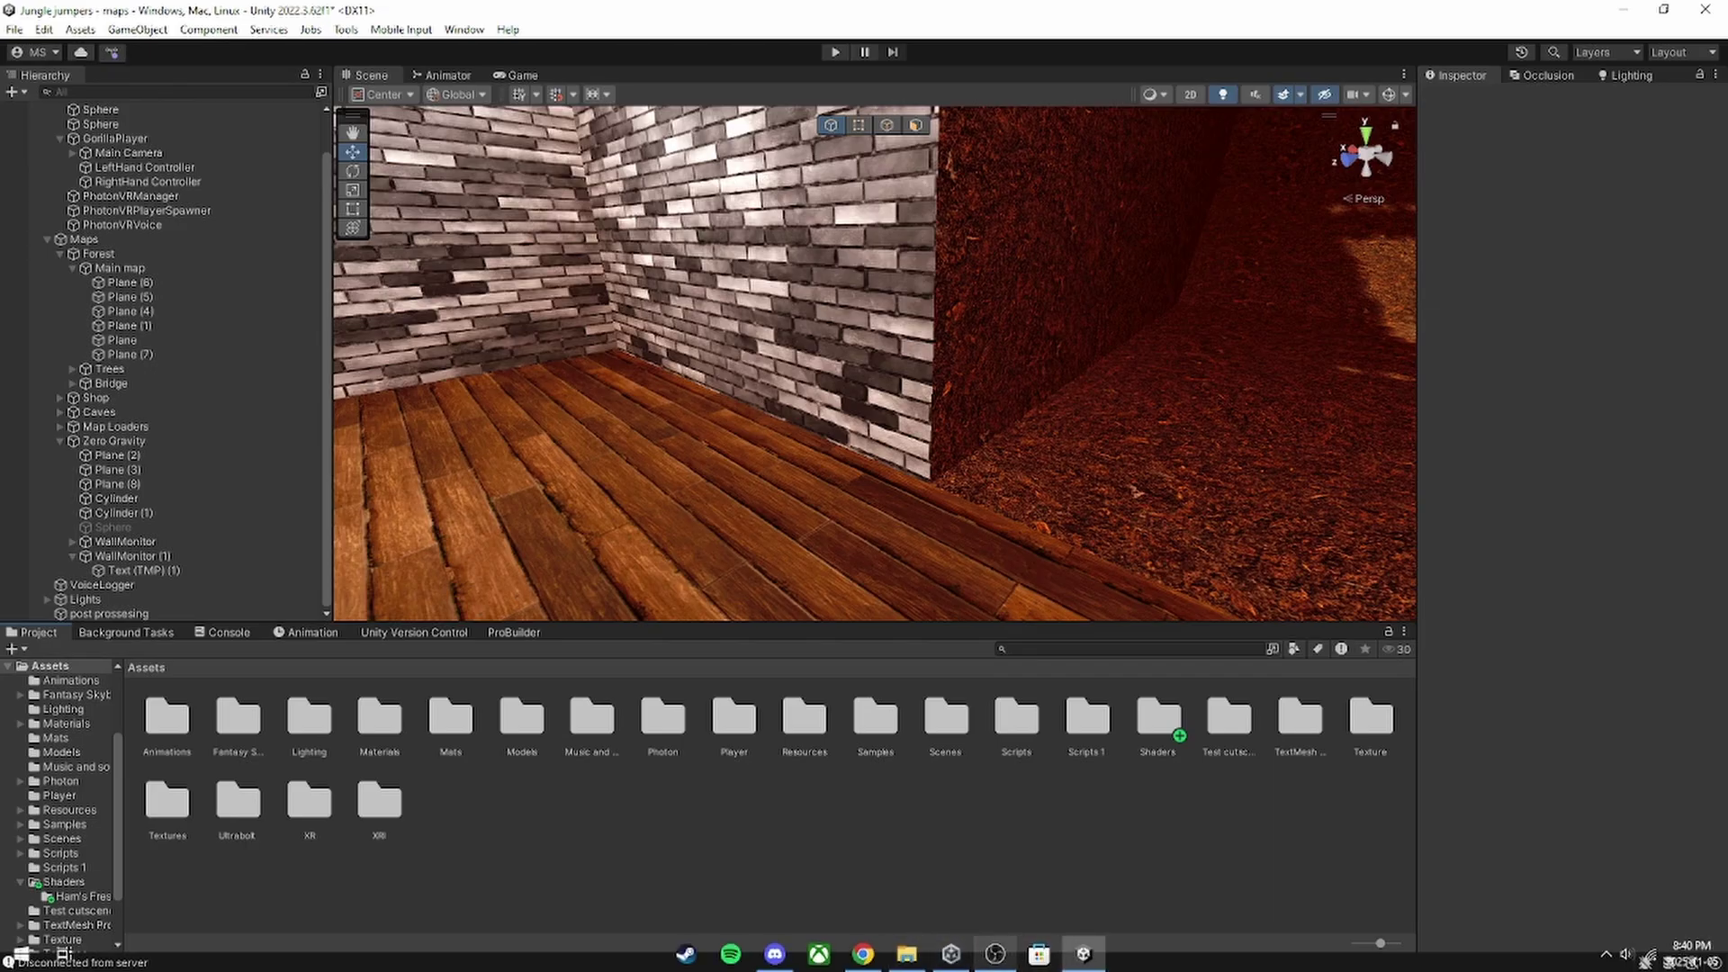
click(995, 953)
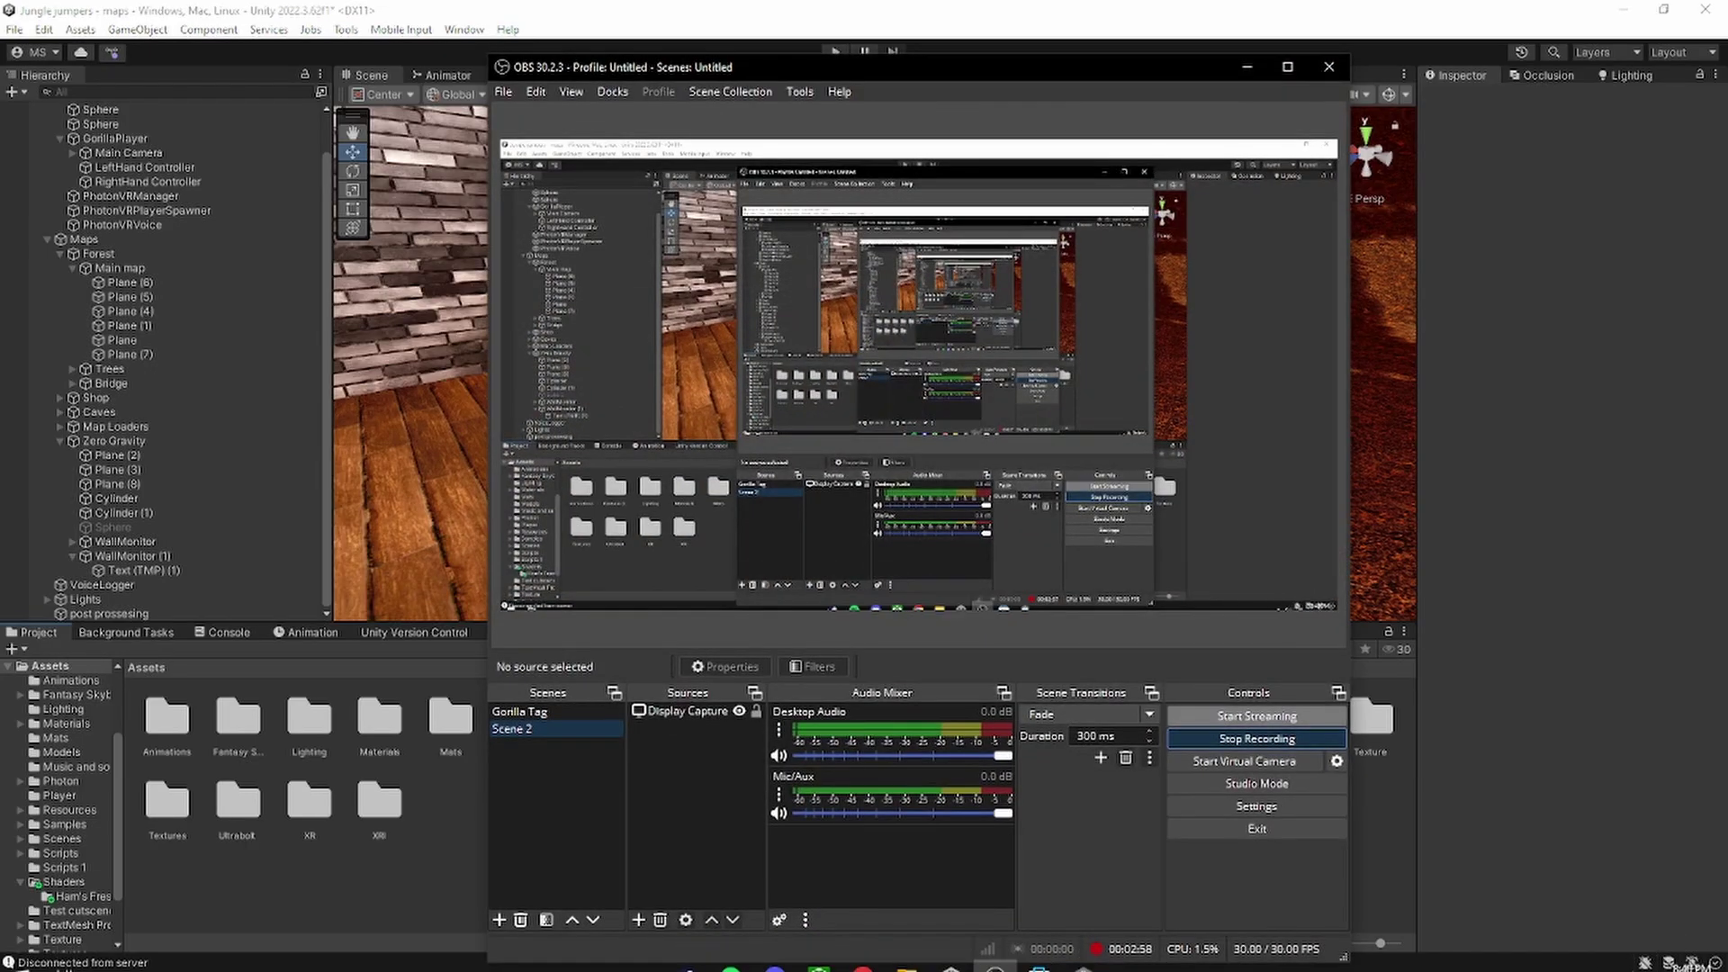